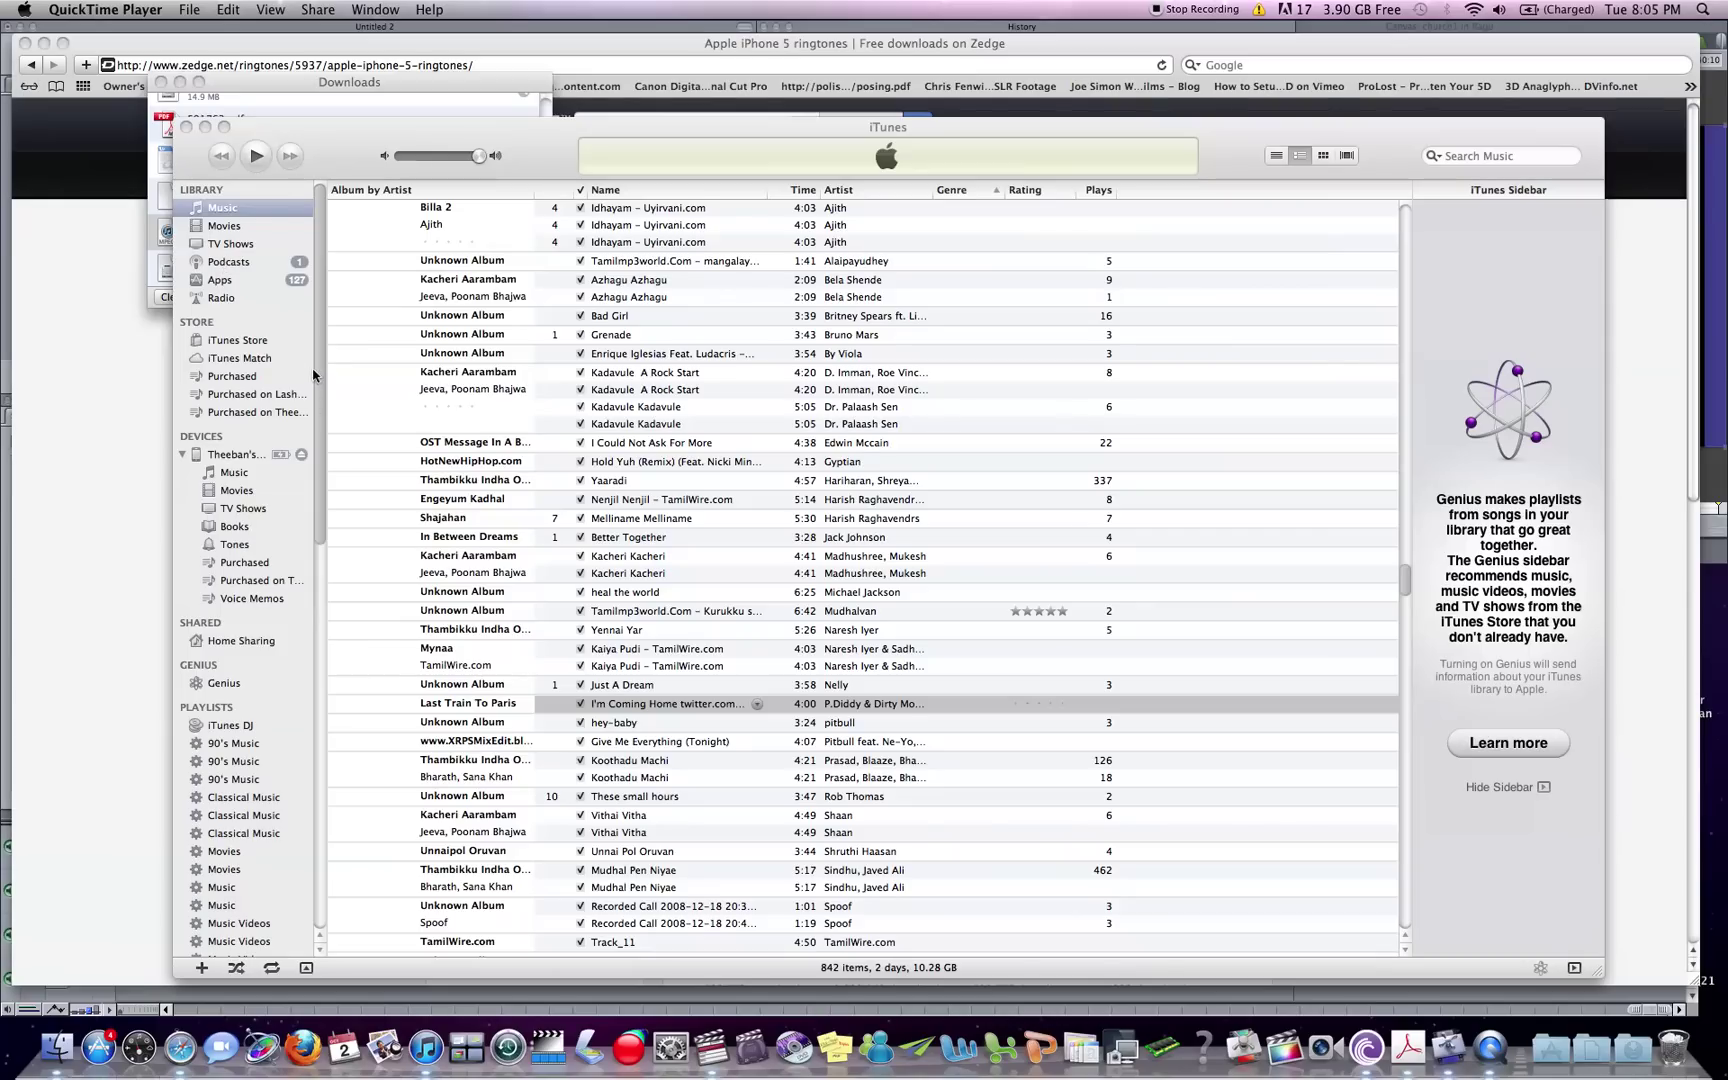
Bring Safari's Zedge Apple iPhone 5 ringtones page to the front over iTunes
left_click(93, 50)
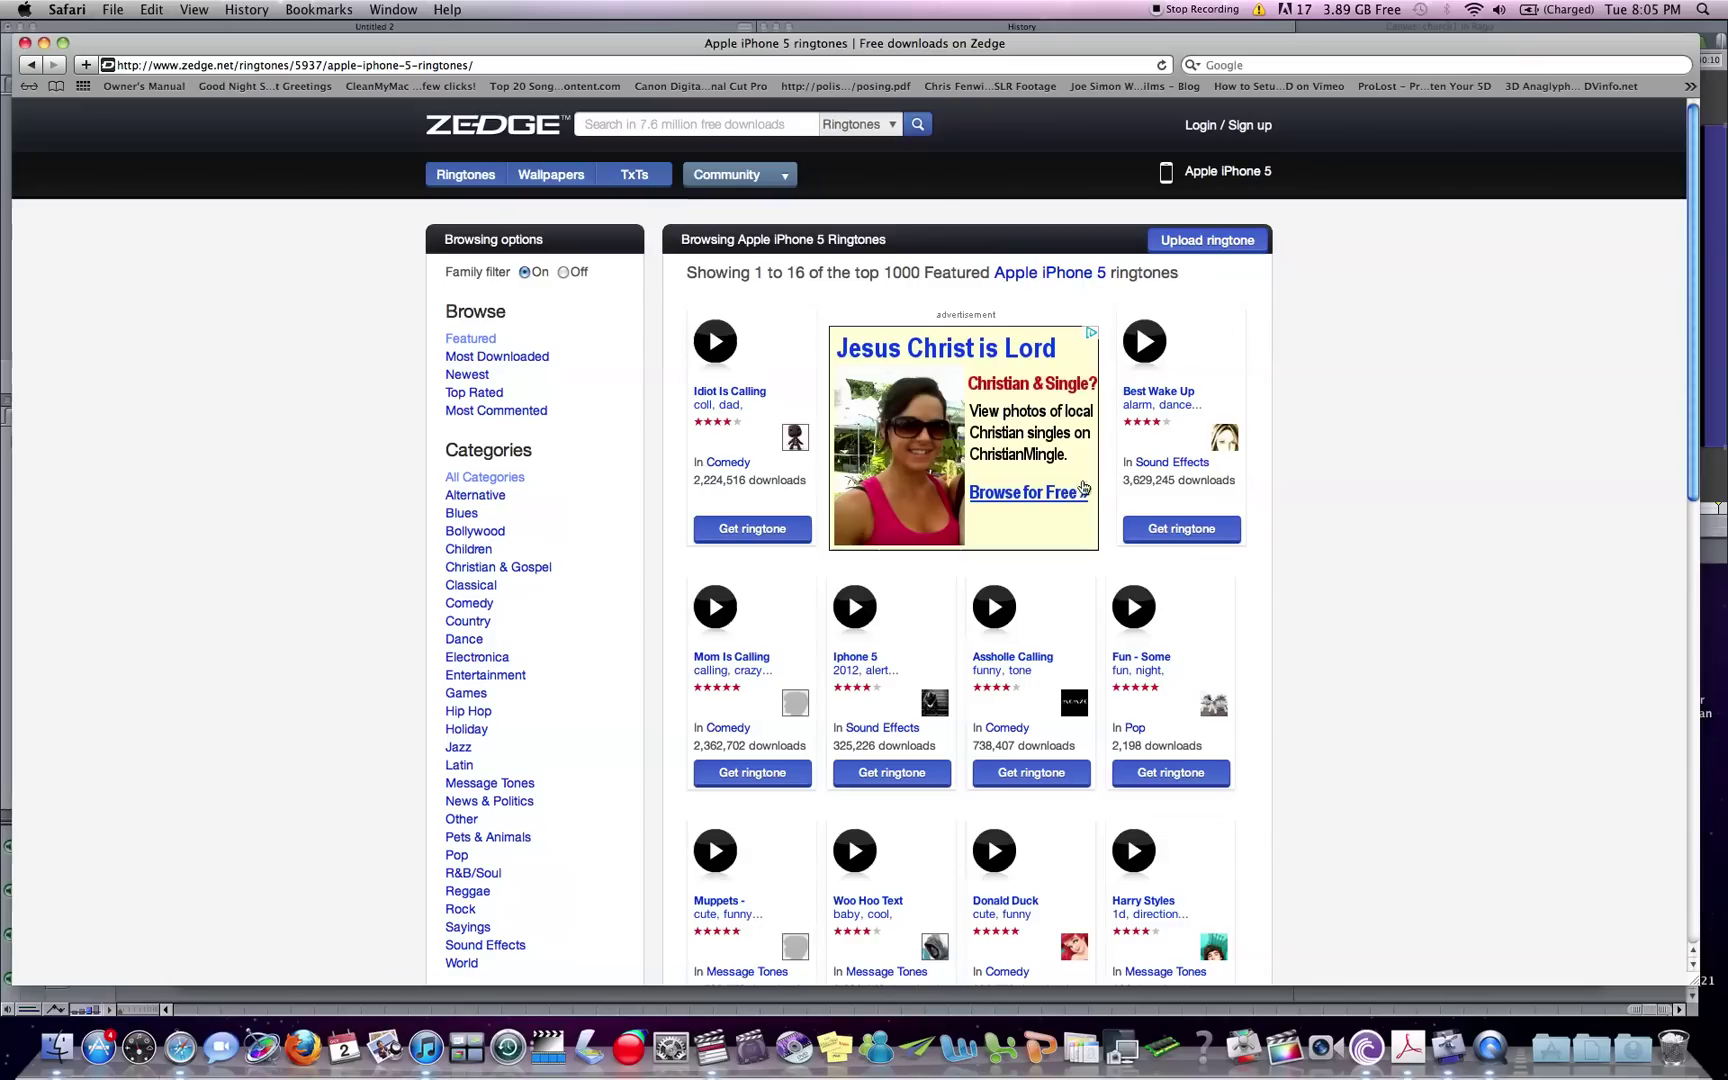
Show games_of_thrones.m4r in Finder from Safari's Downloads list
left_click(398, 10)
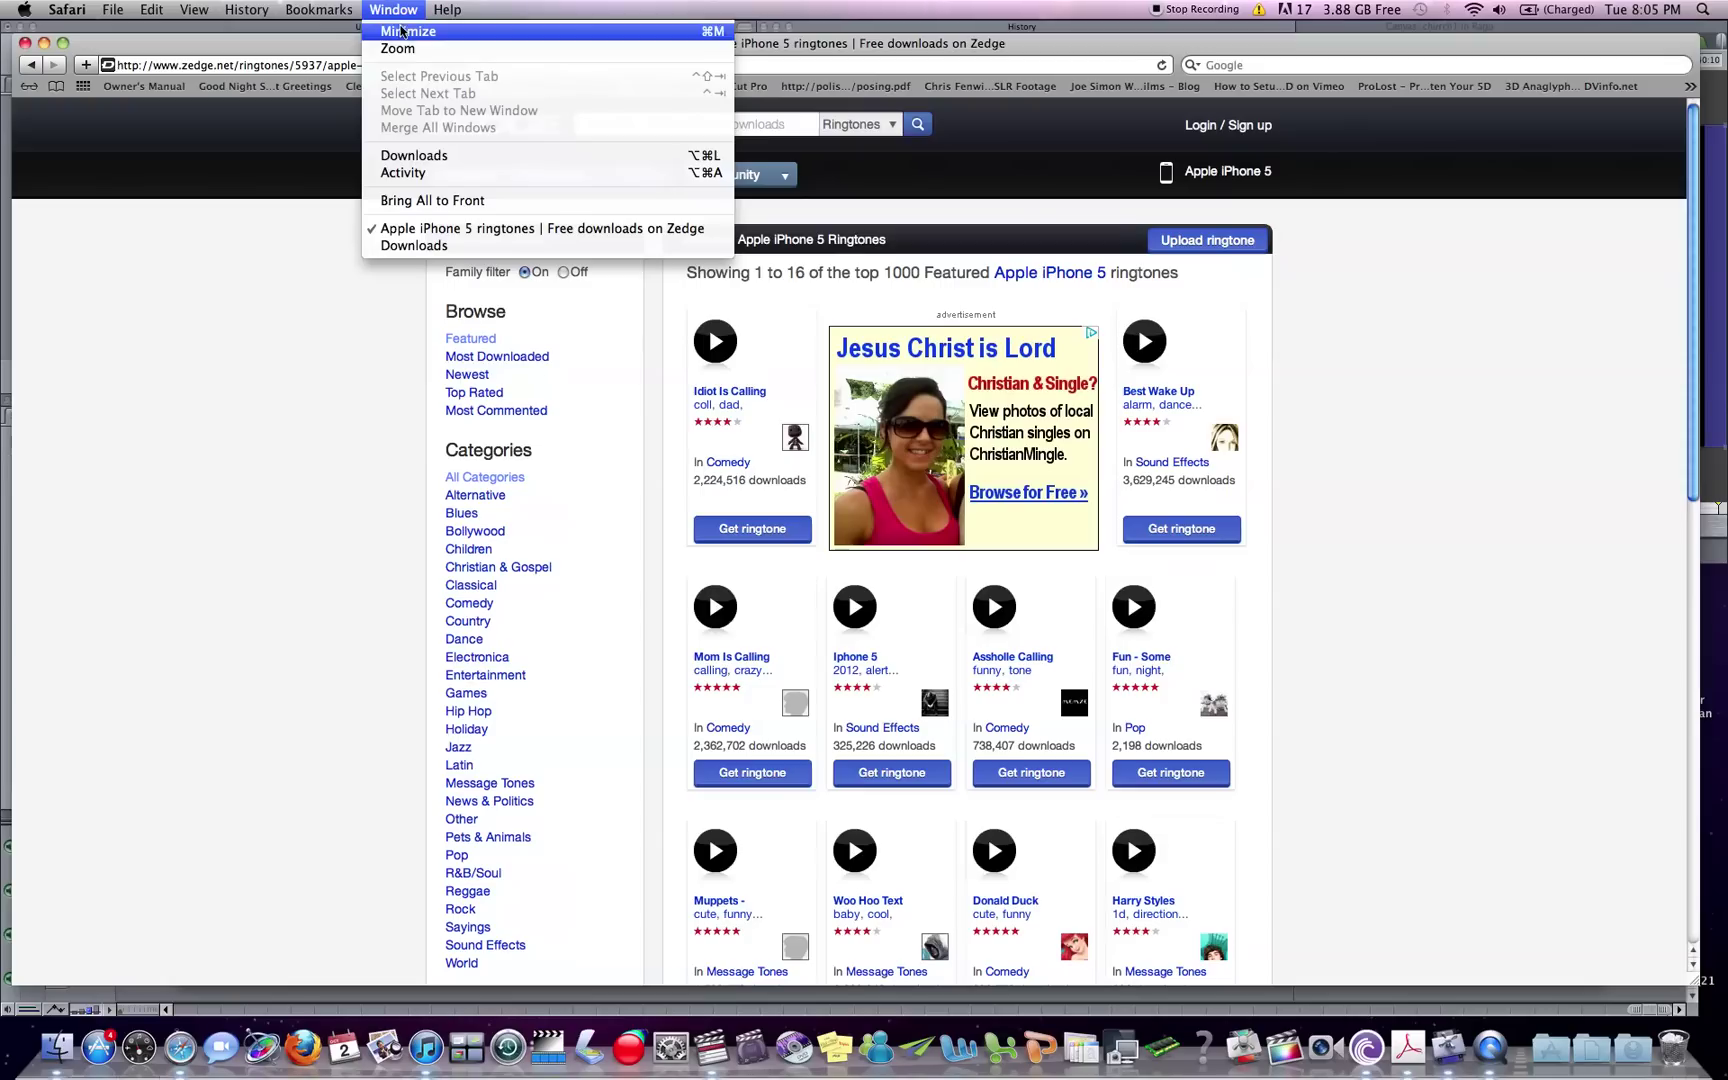
left_click(449, 158)
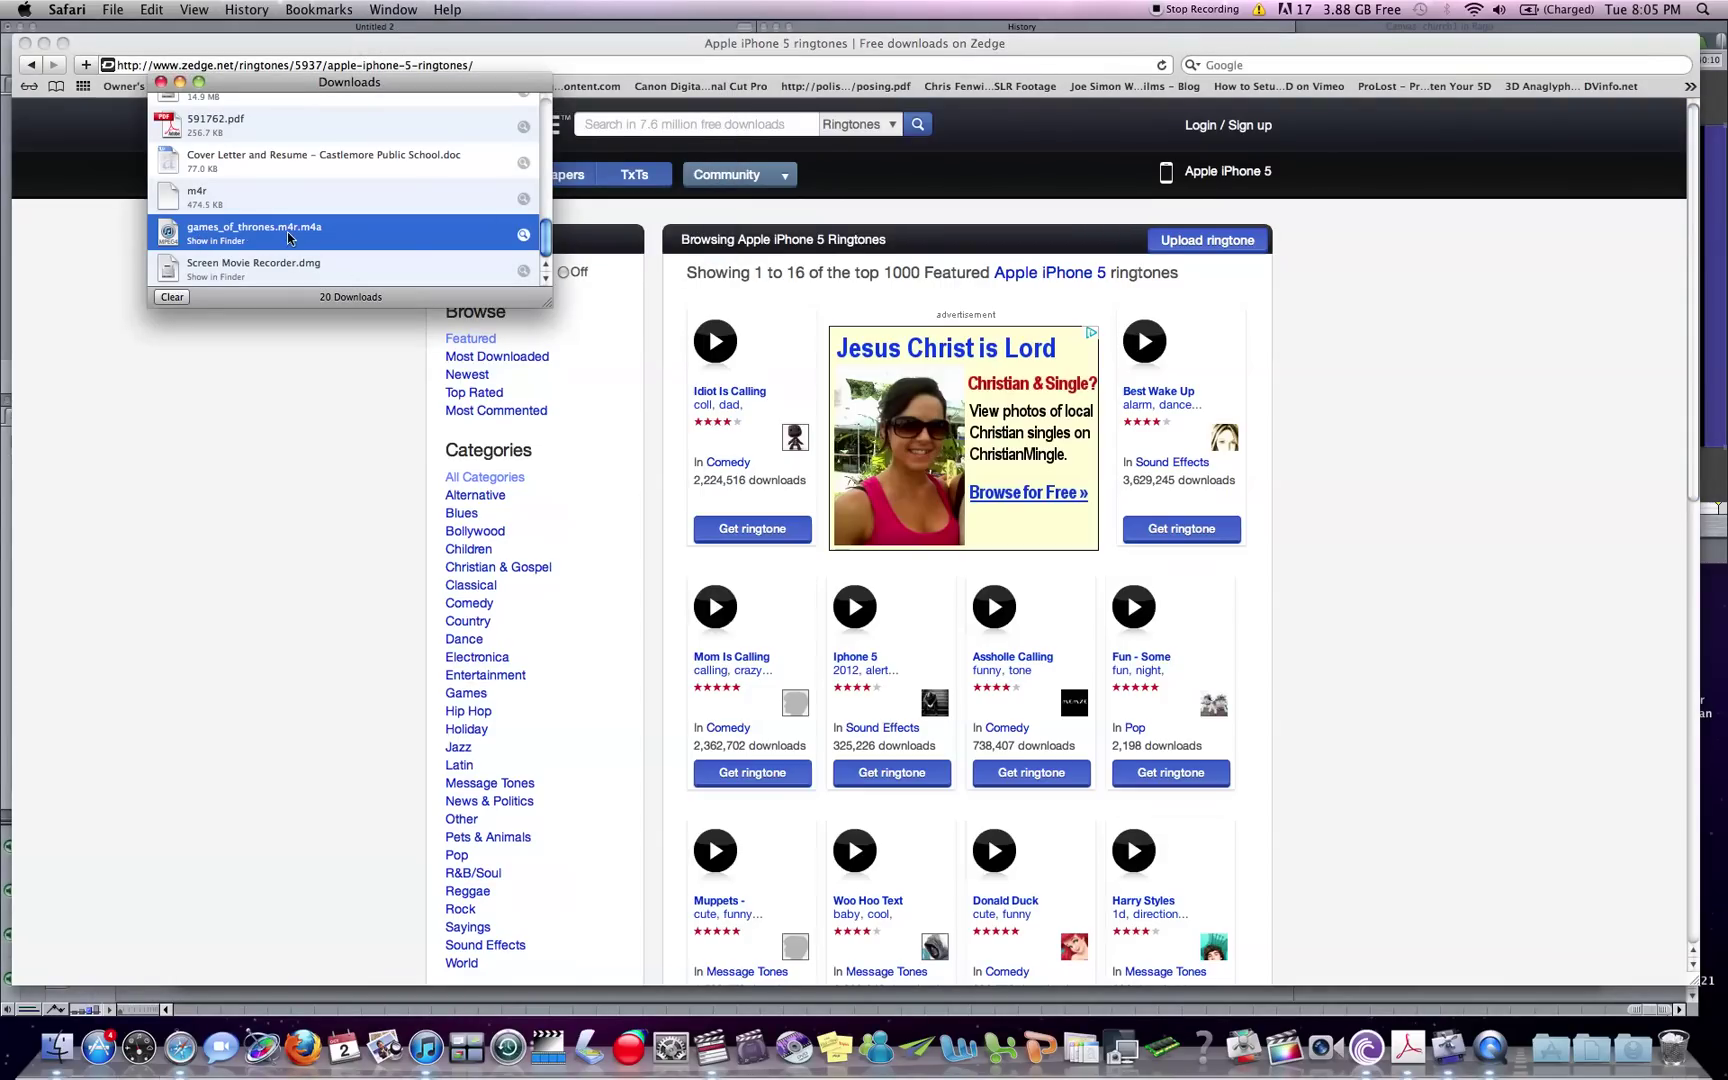
left_click(524, 237)
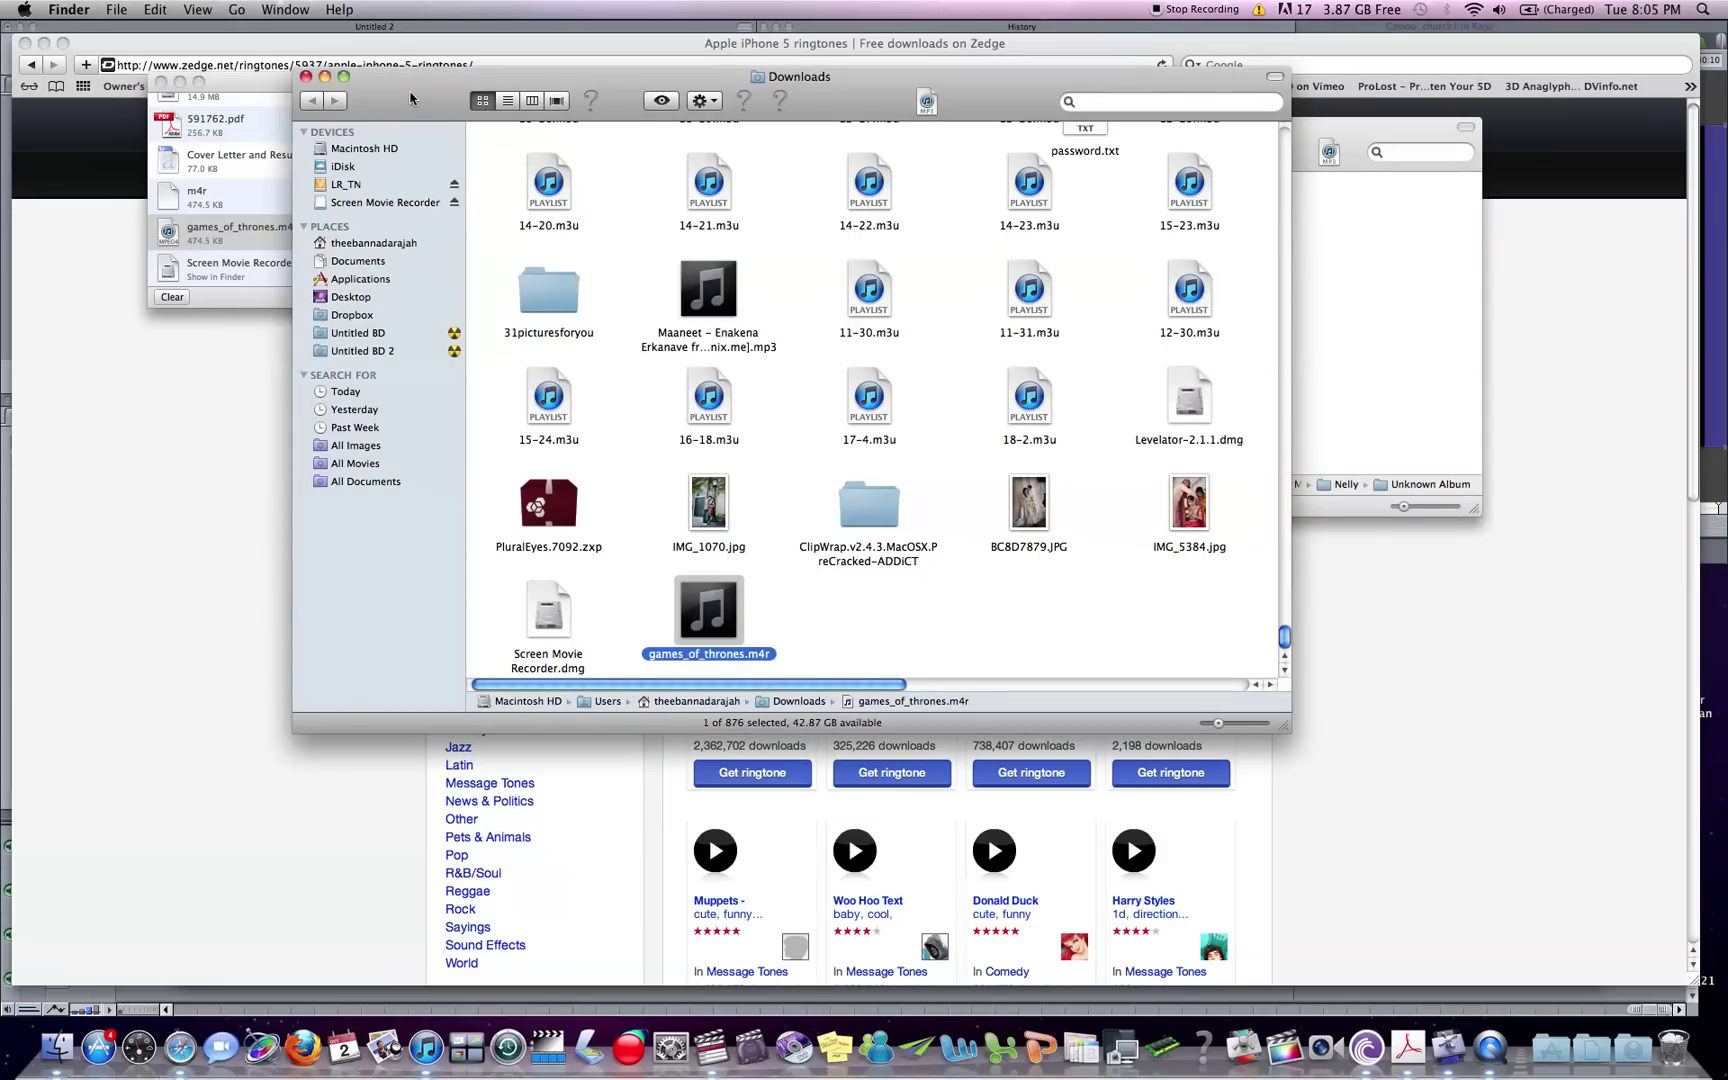
Select games_of_thrones.m4r in the Downloads window, positioned over iTunes
left_click_drag(340, 113, 480, 116)
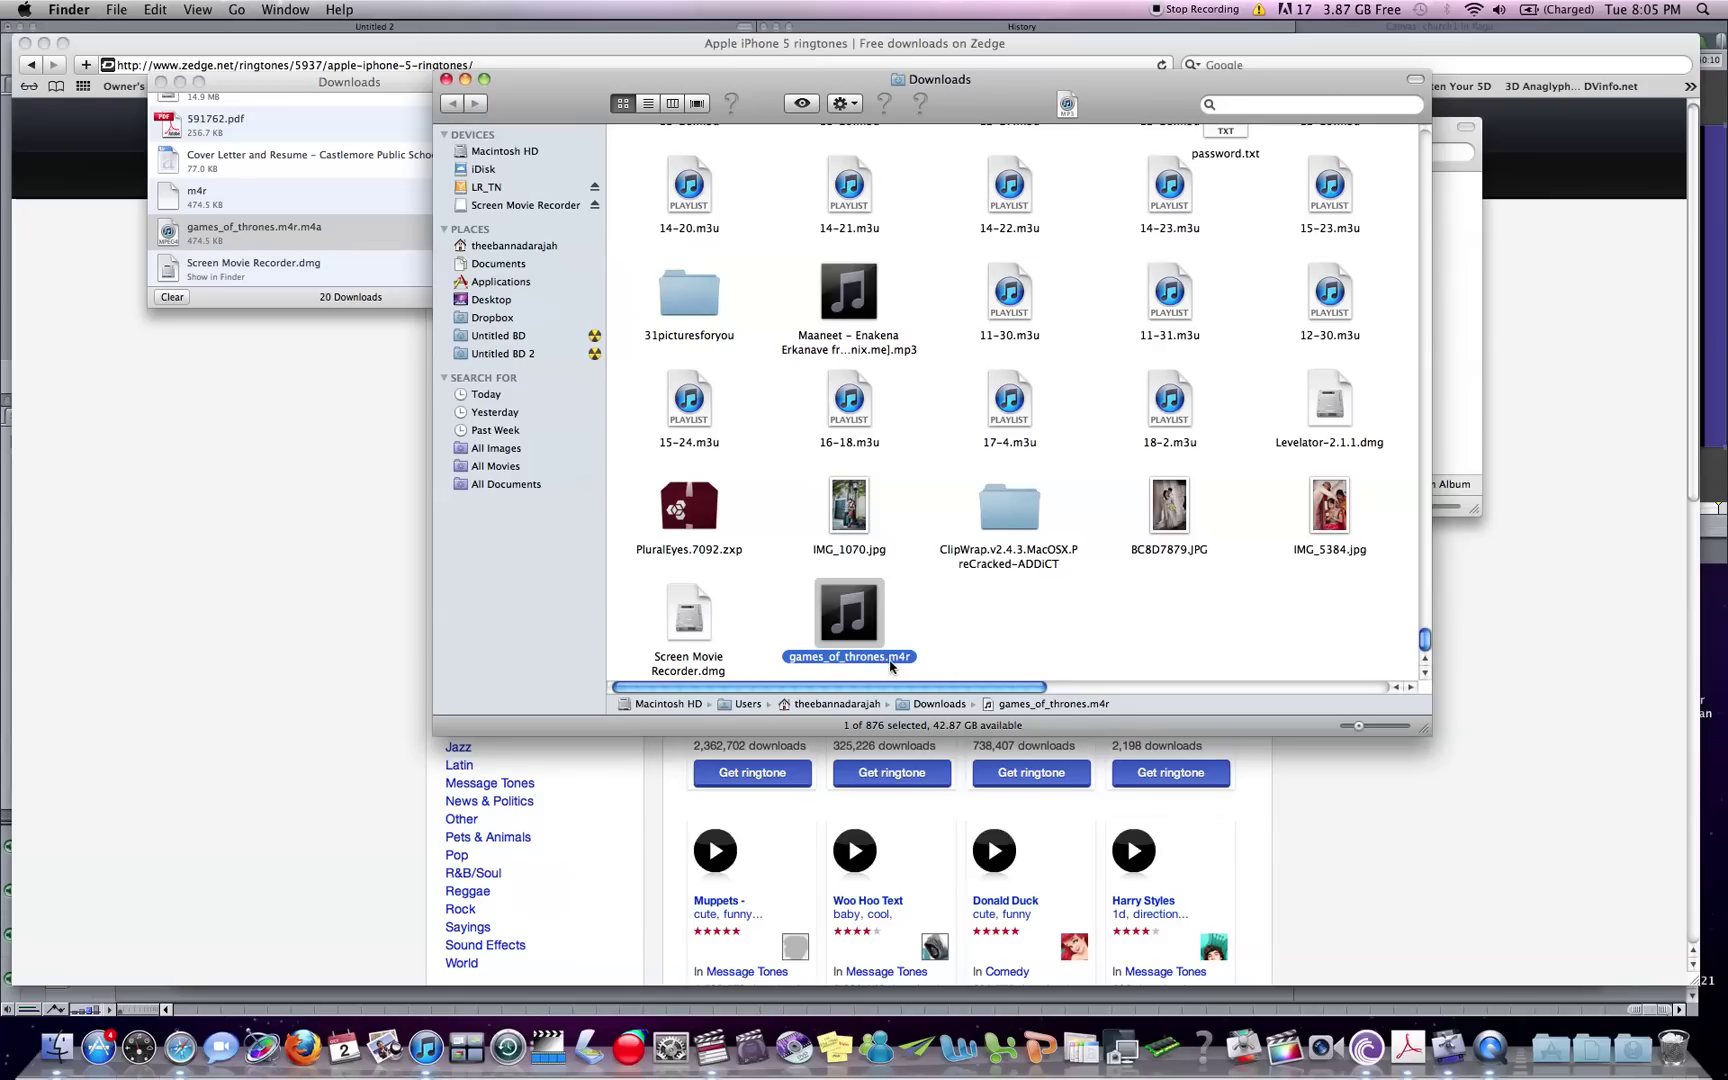
left_click(958, 617)
left_click(858, 623)
left_click(425, 1047)
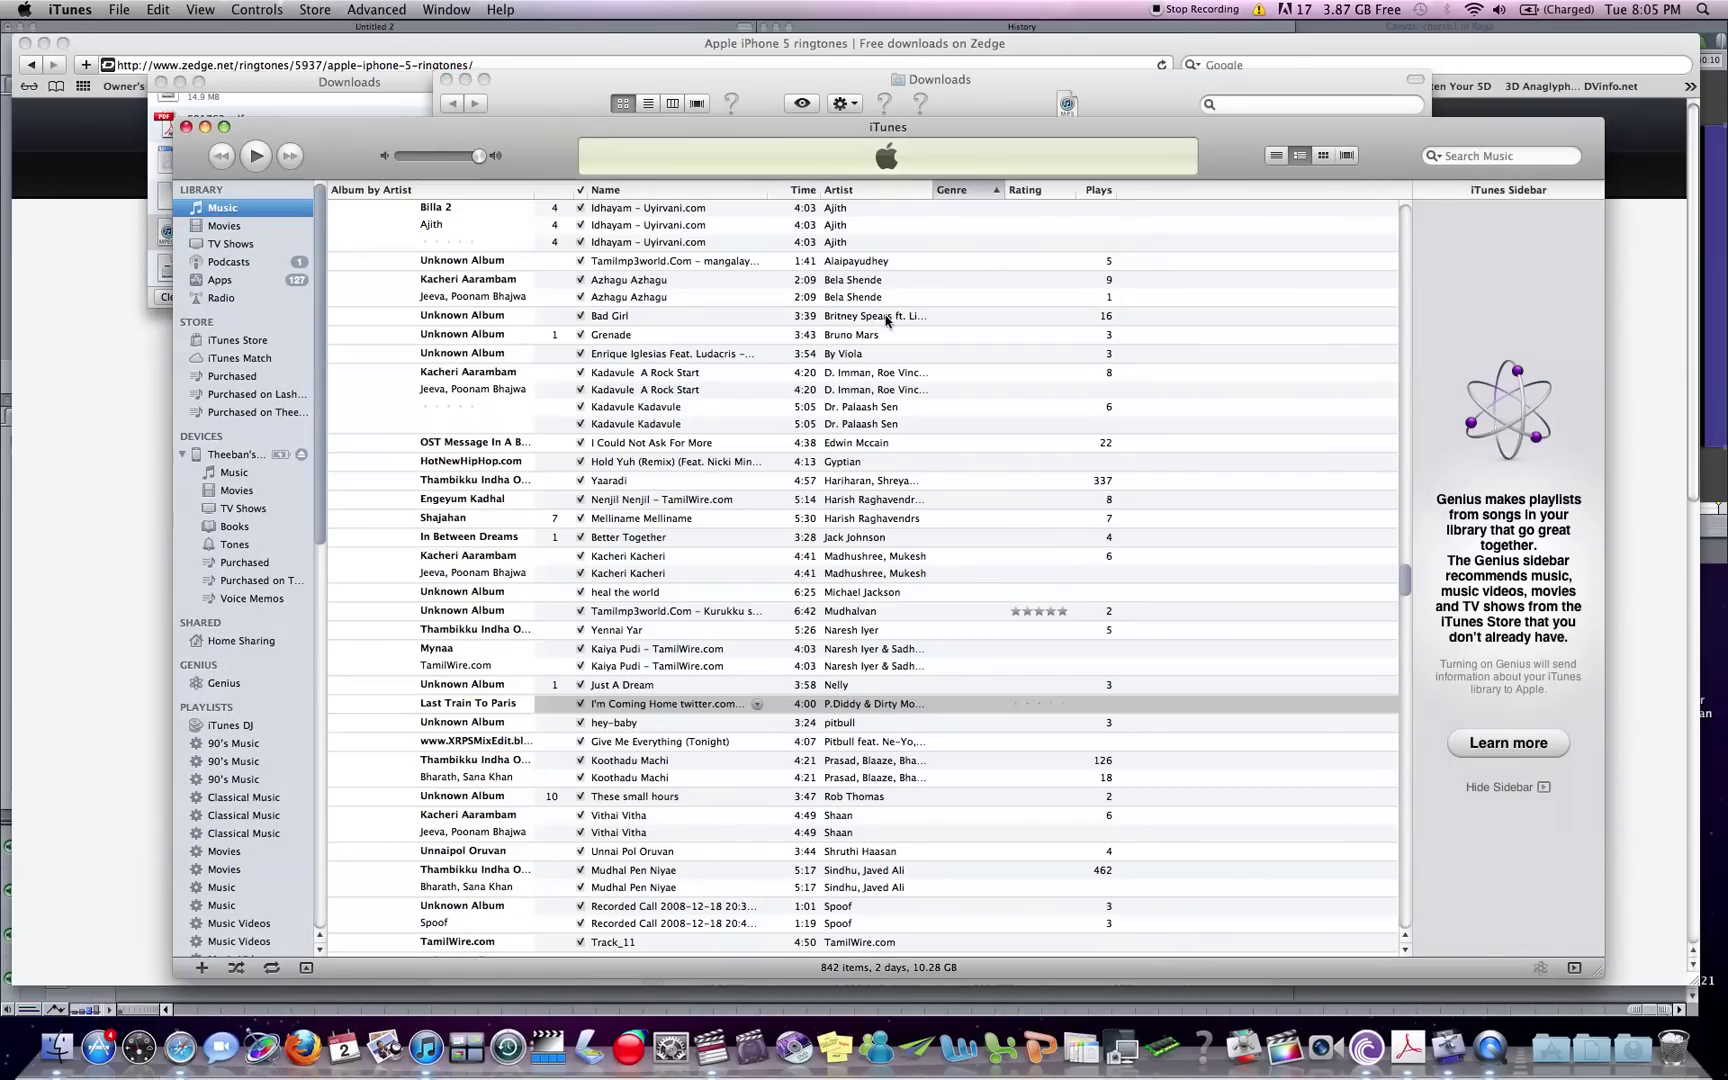
left_click_drag(997, 101, 1412, 103)
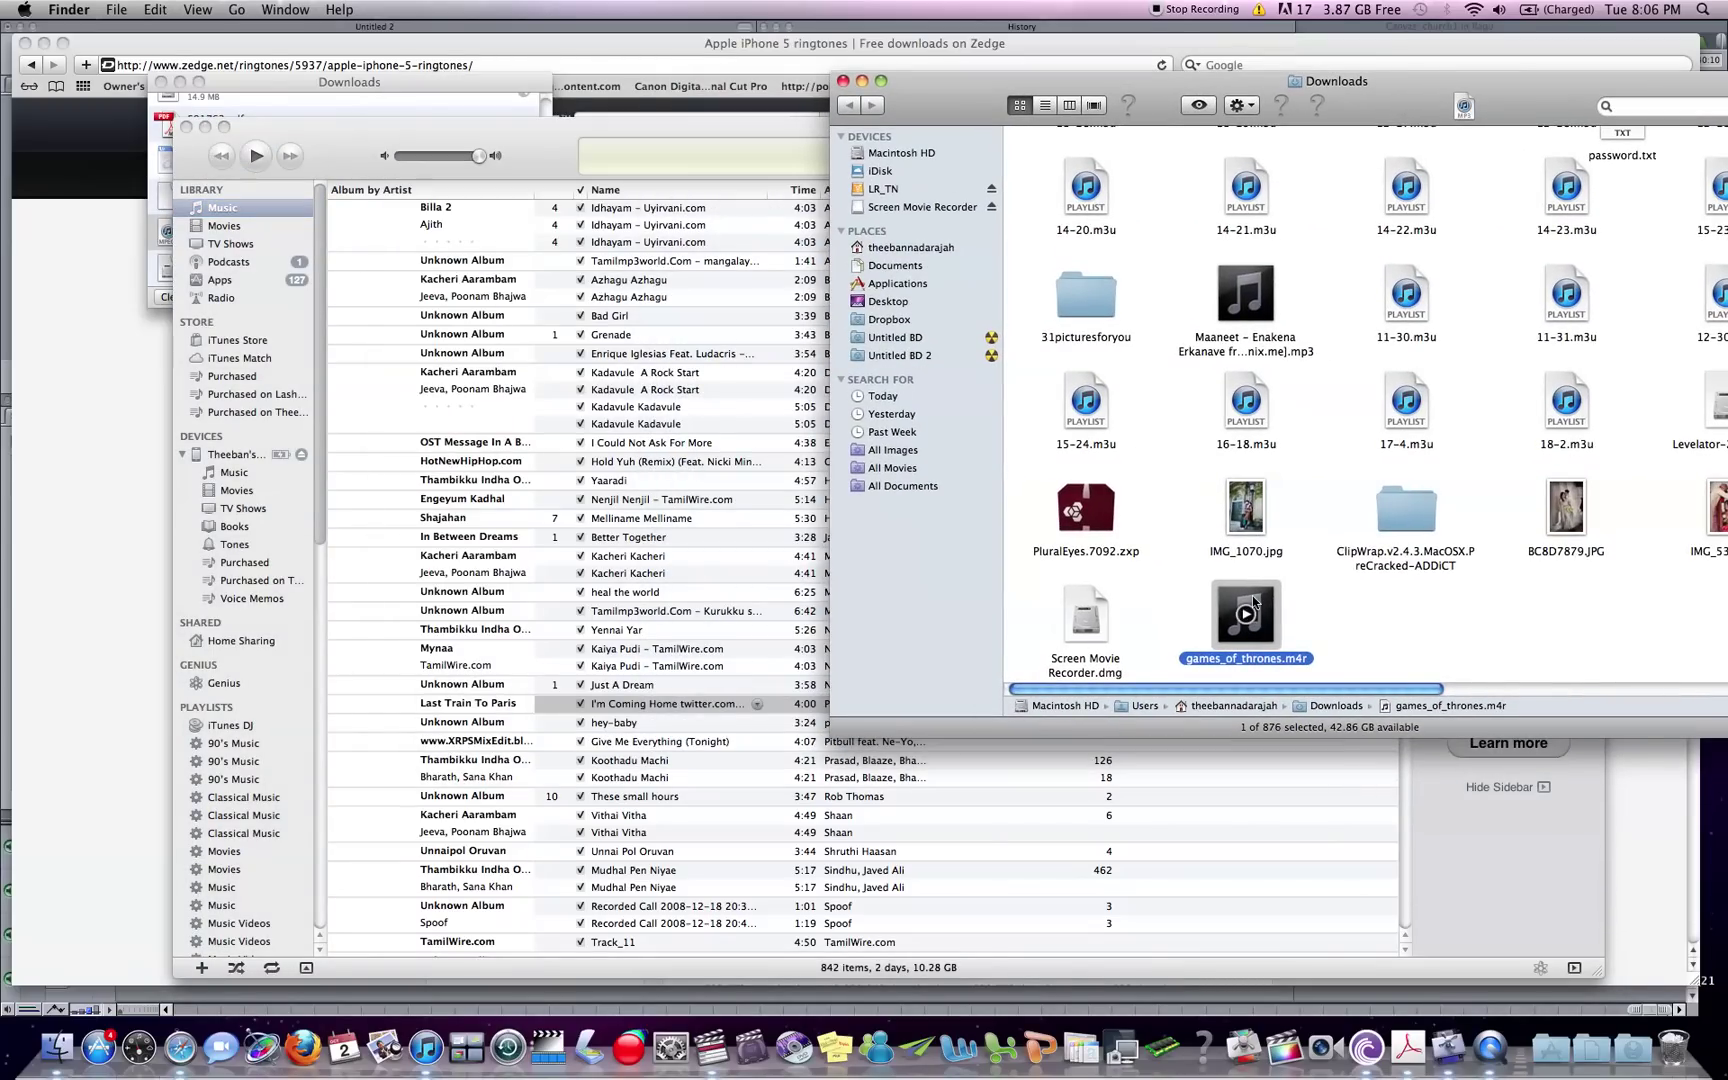
Add games_of_thrones.m4r to the iTunes library and view it under Tones
left_click_drag(1259, 601, 270, 224)
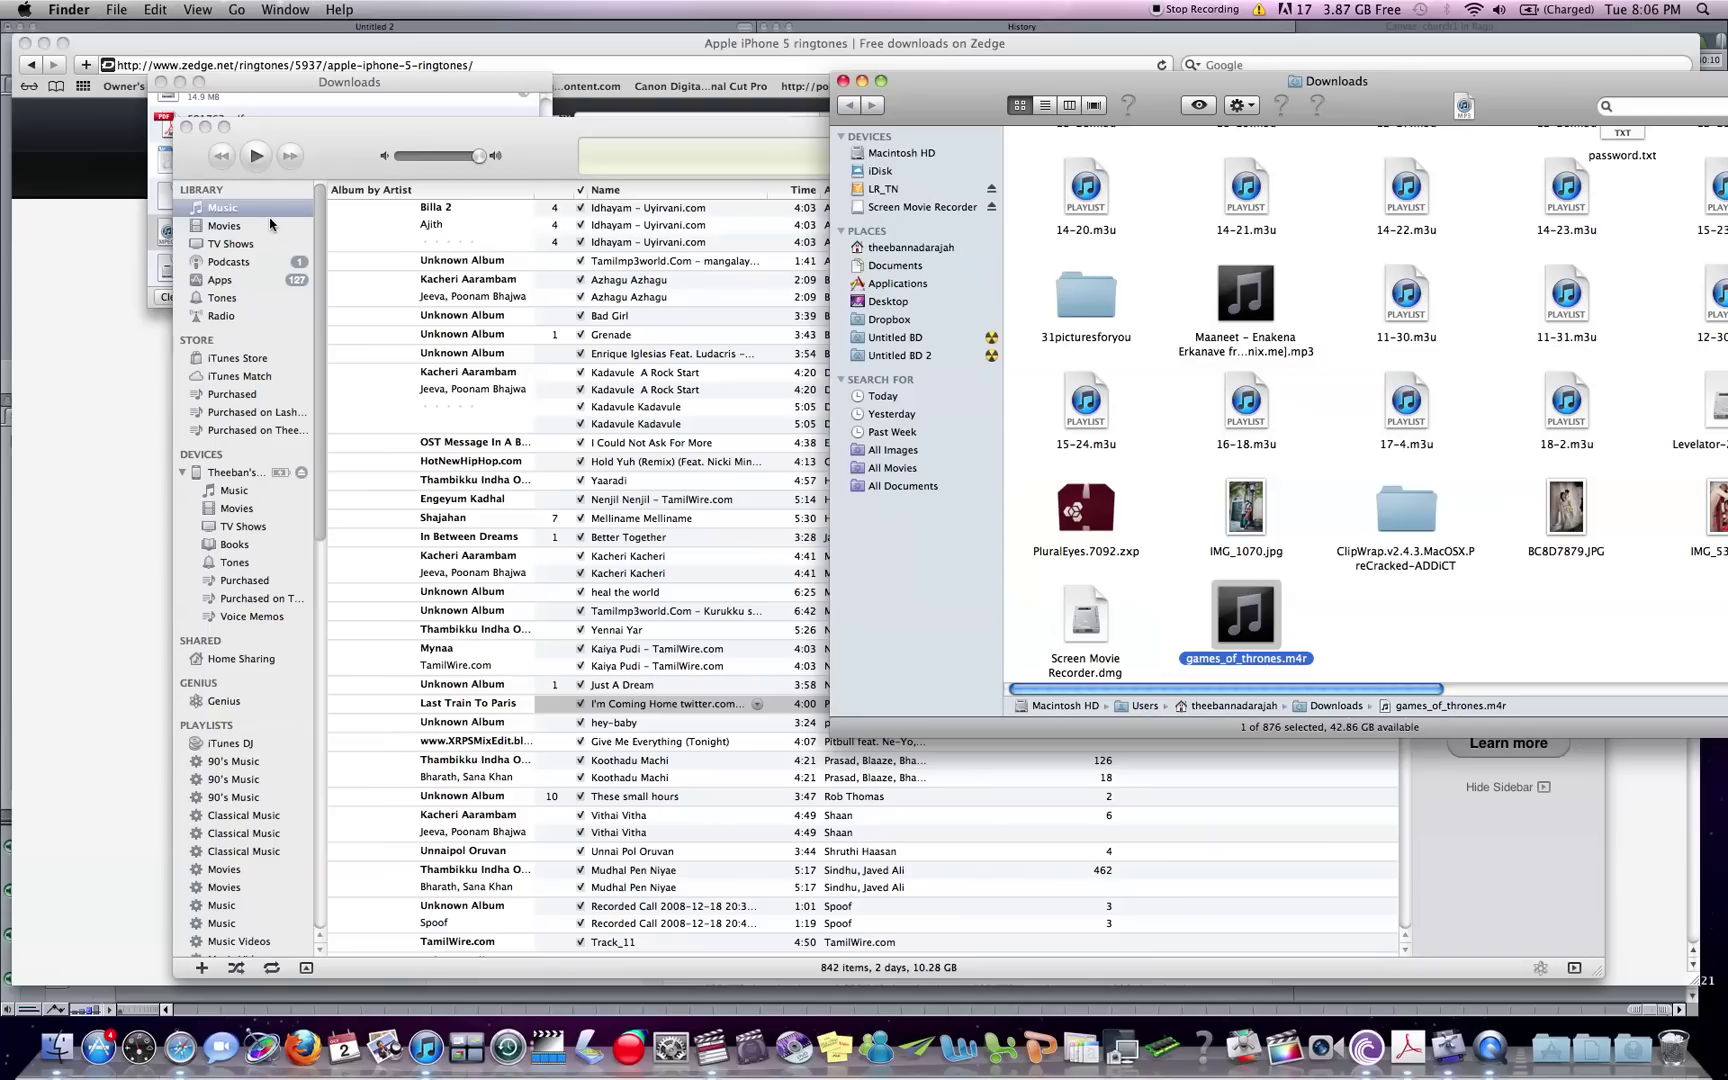
left_click(222, 298)
mouse_move(290, 156)
left_mouse_down()
mouse_move(270, 262)
mouse_move(278, 167)
left_mouse_up()
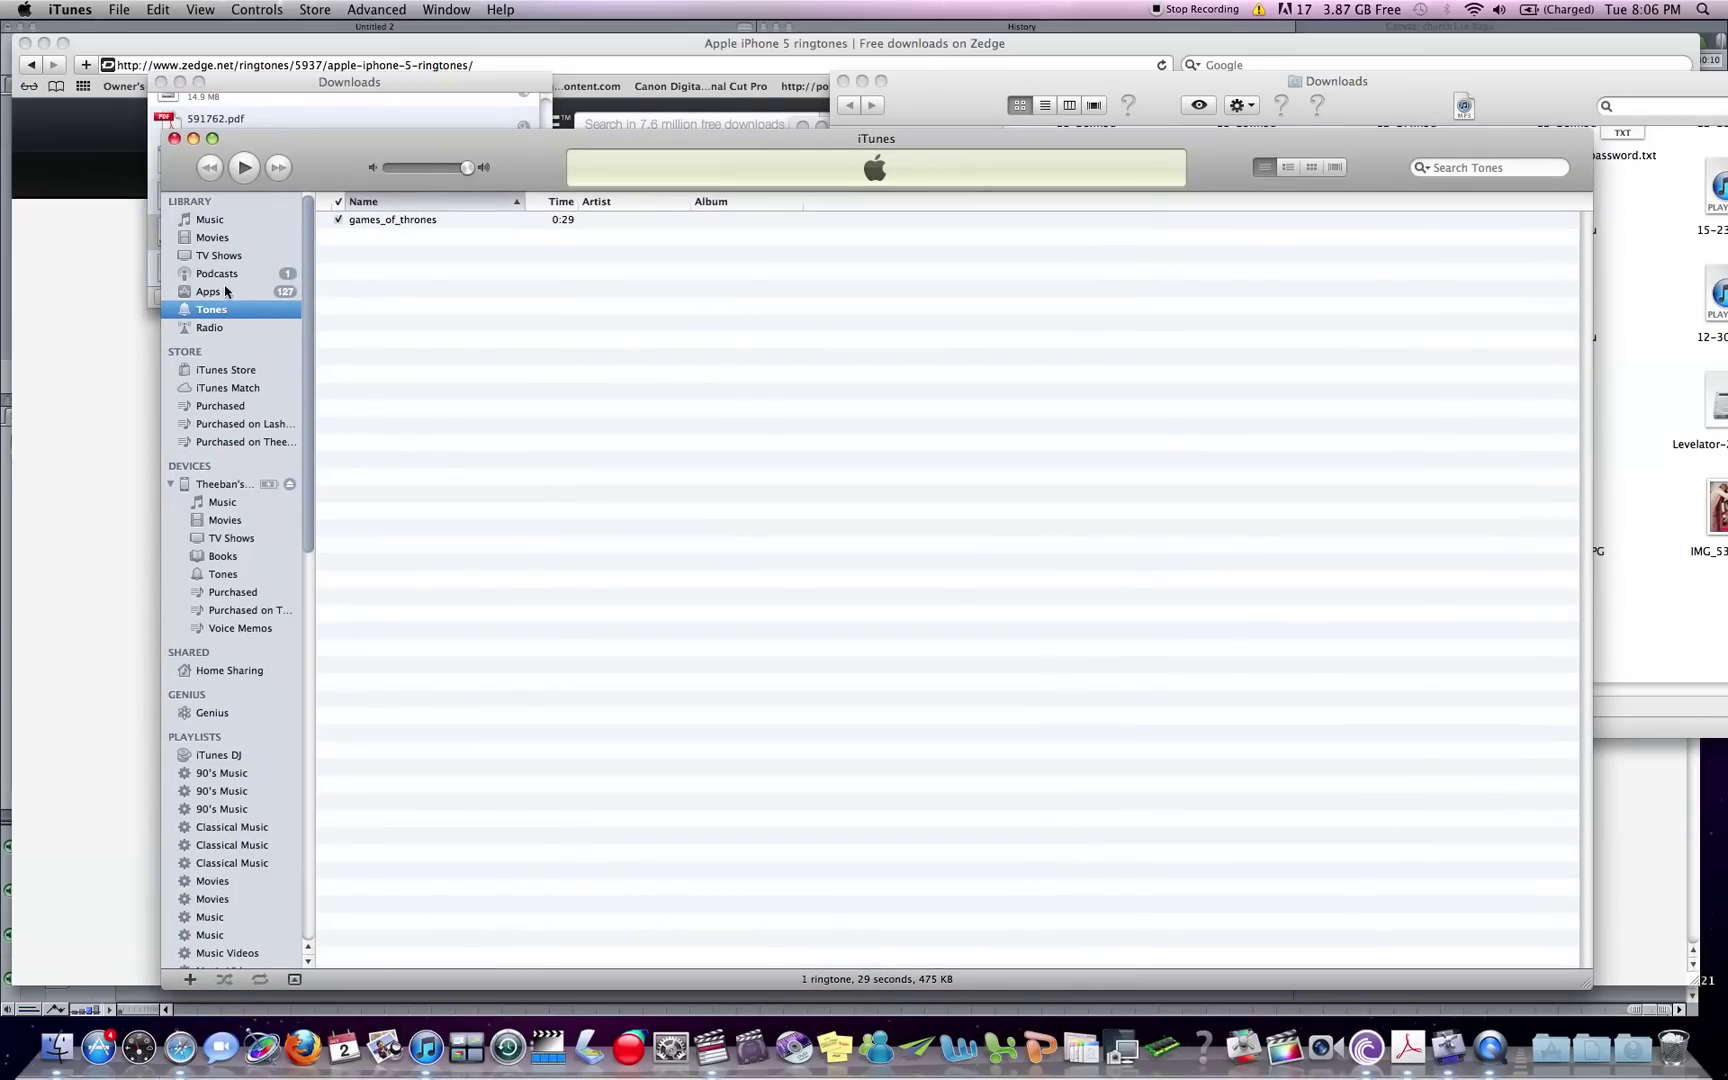
left_click(119, 10)
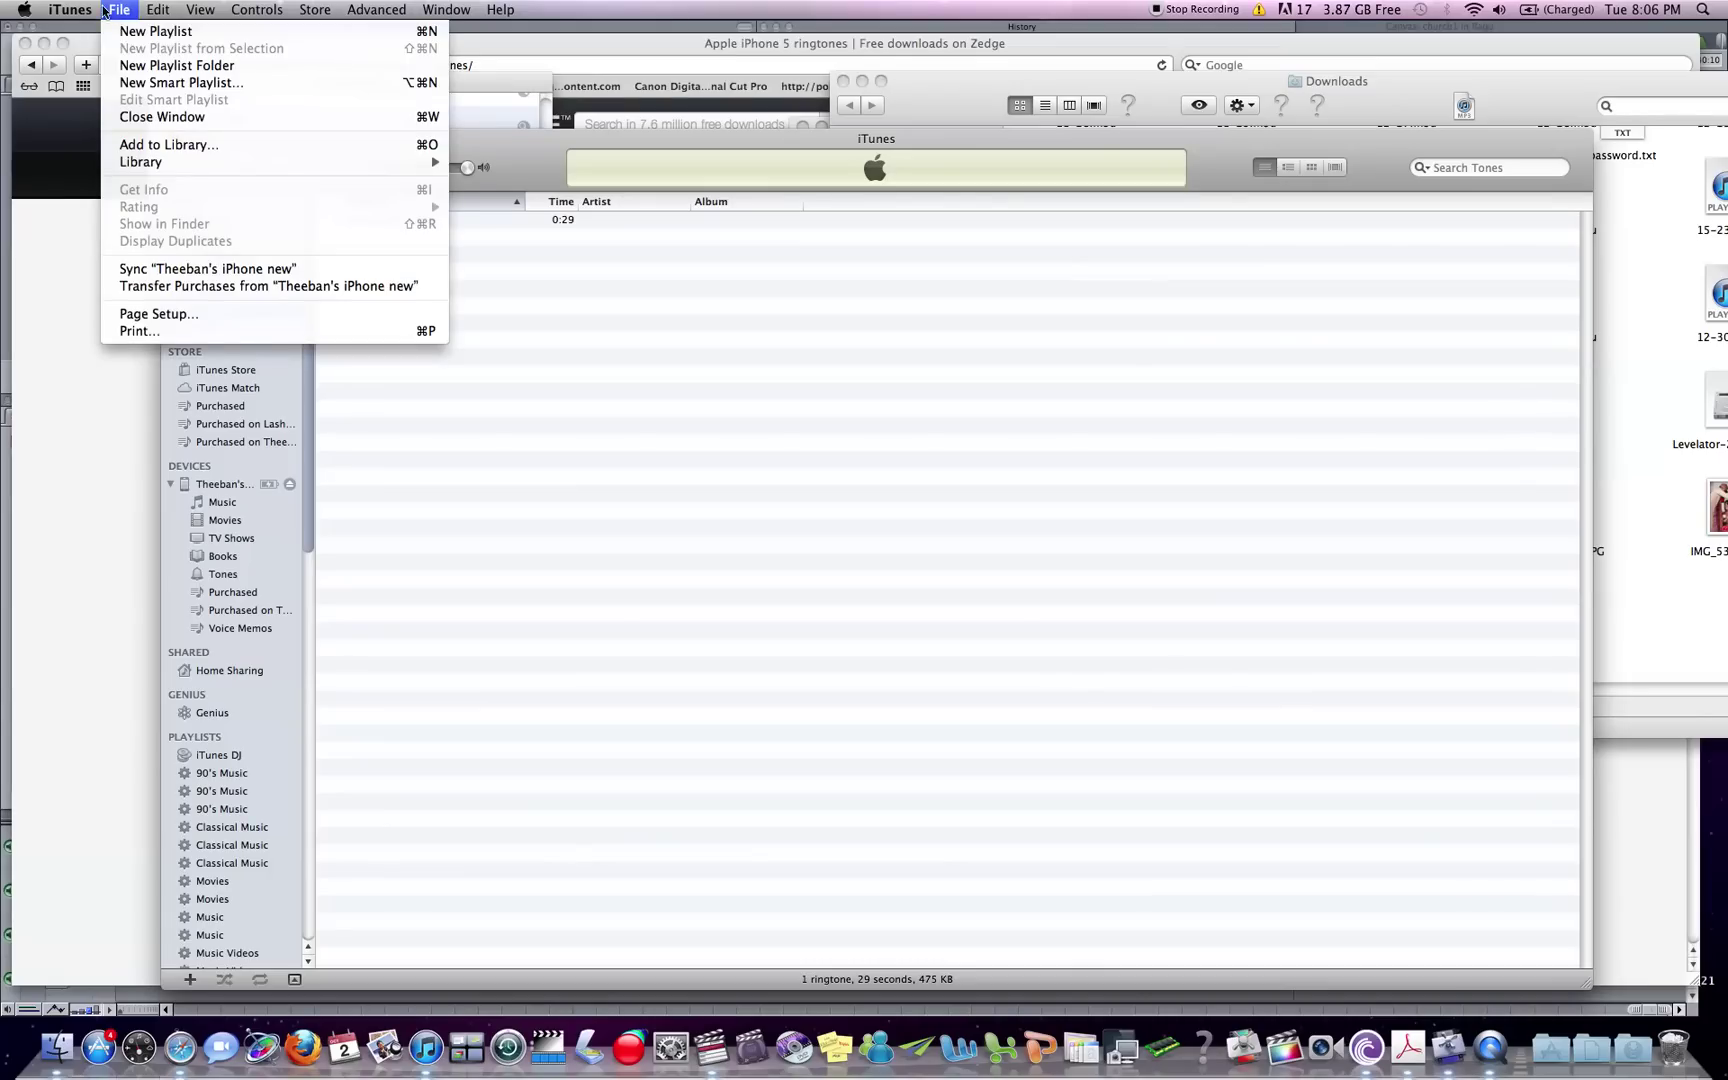
mouse_move(75, 10)
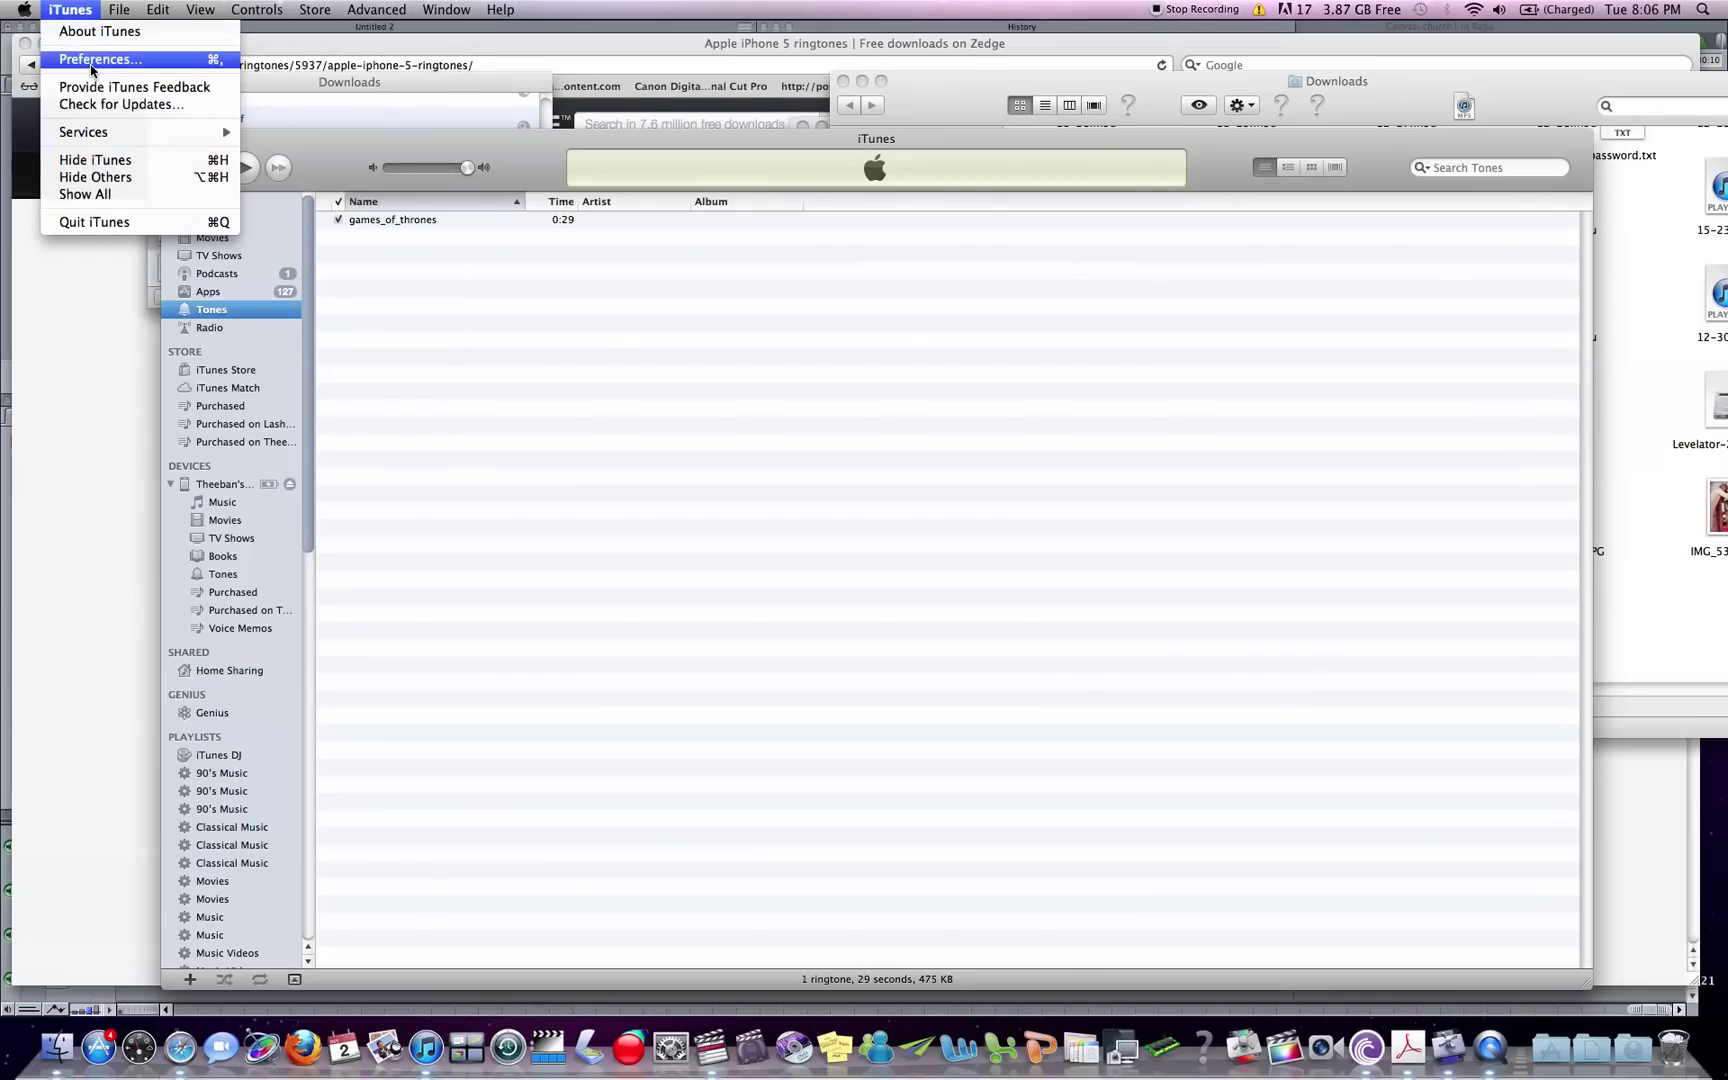
left_click(91, 60)
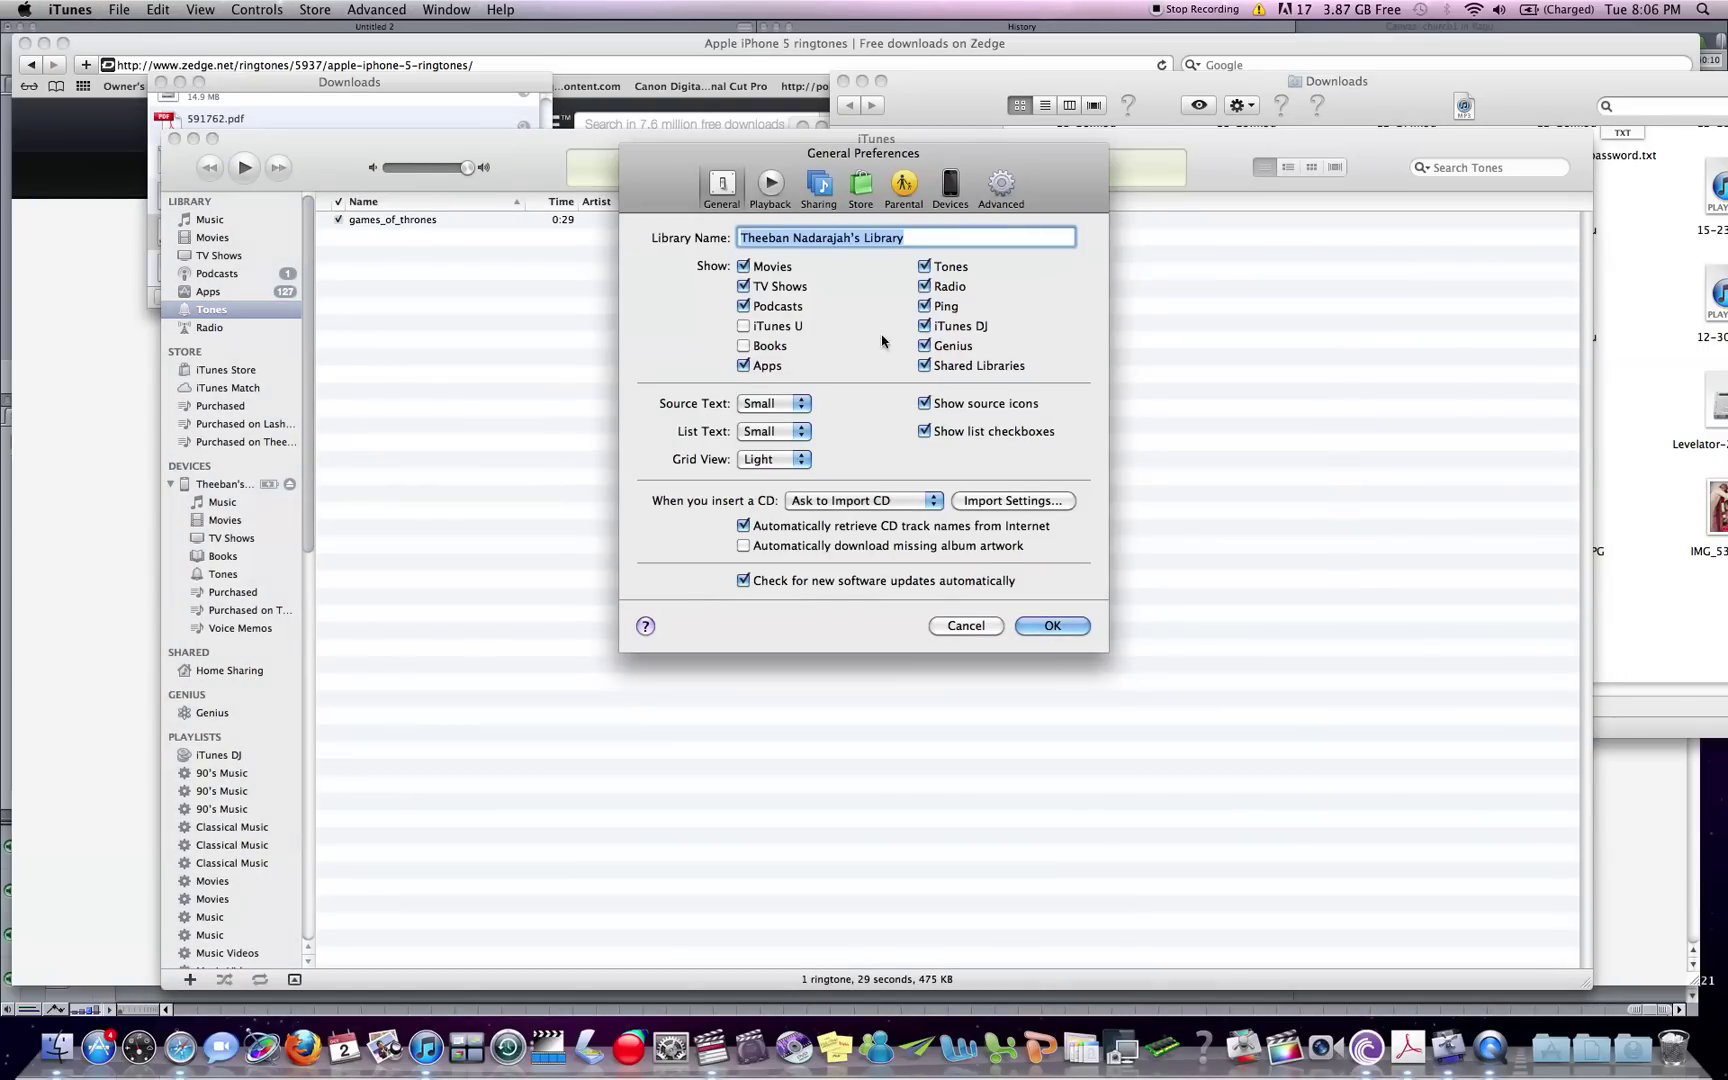
left_click(1045, 624)
left_click_drag(513, 170, 544, 106)
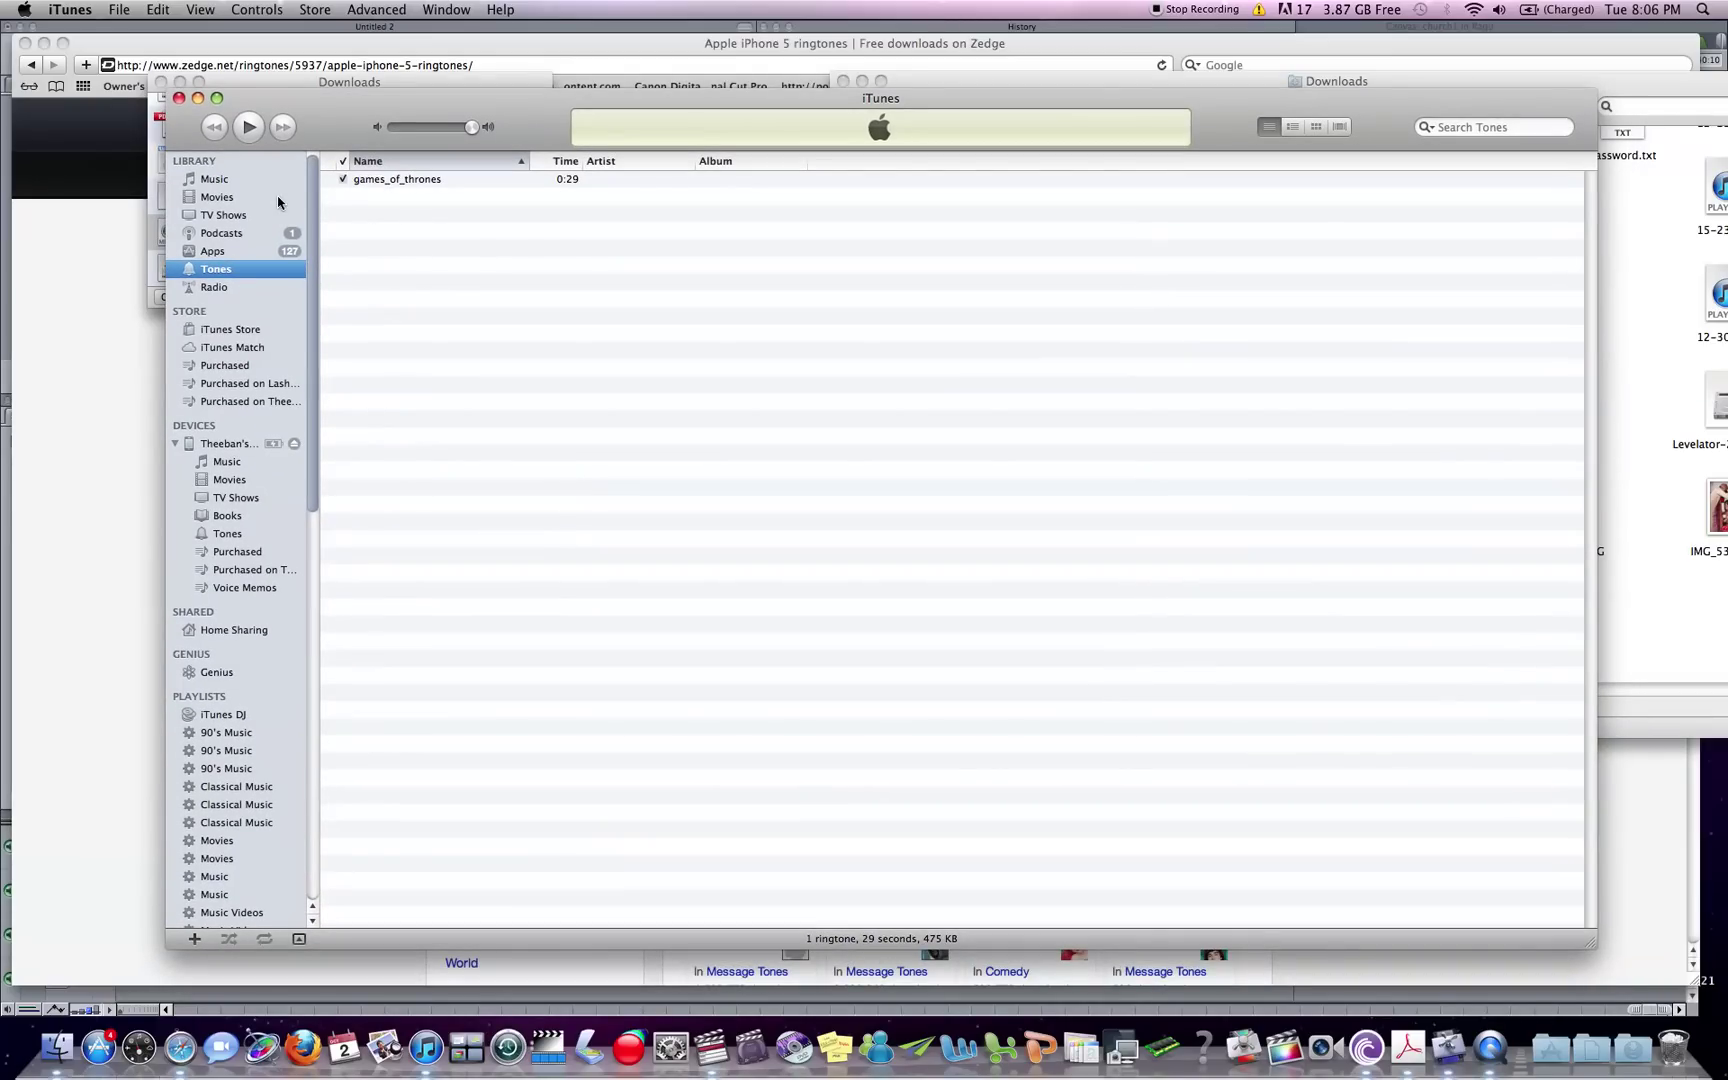
Open the Get Info playback options for Just A Dream in the Music library
left_click(214, 179)
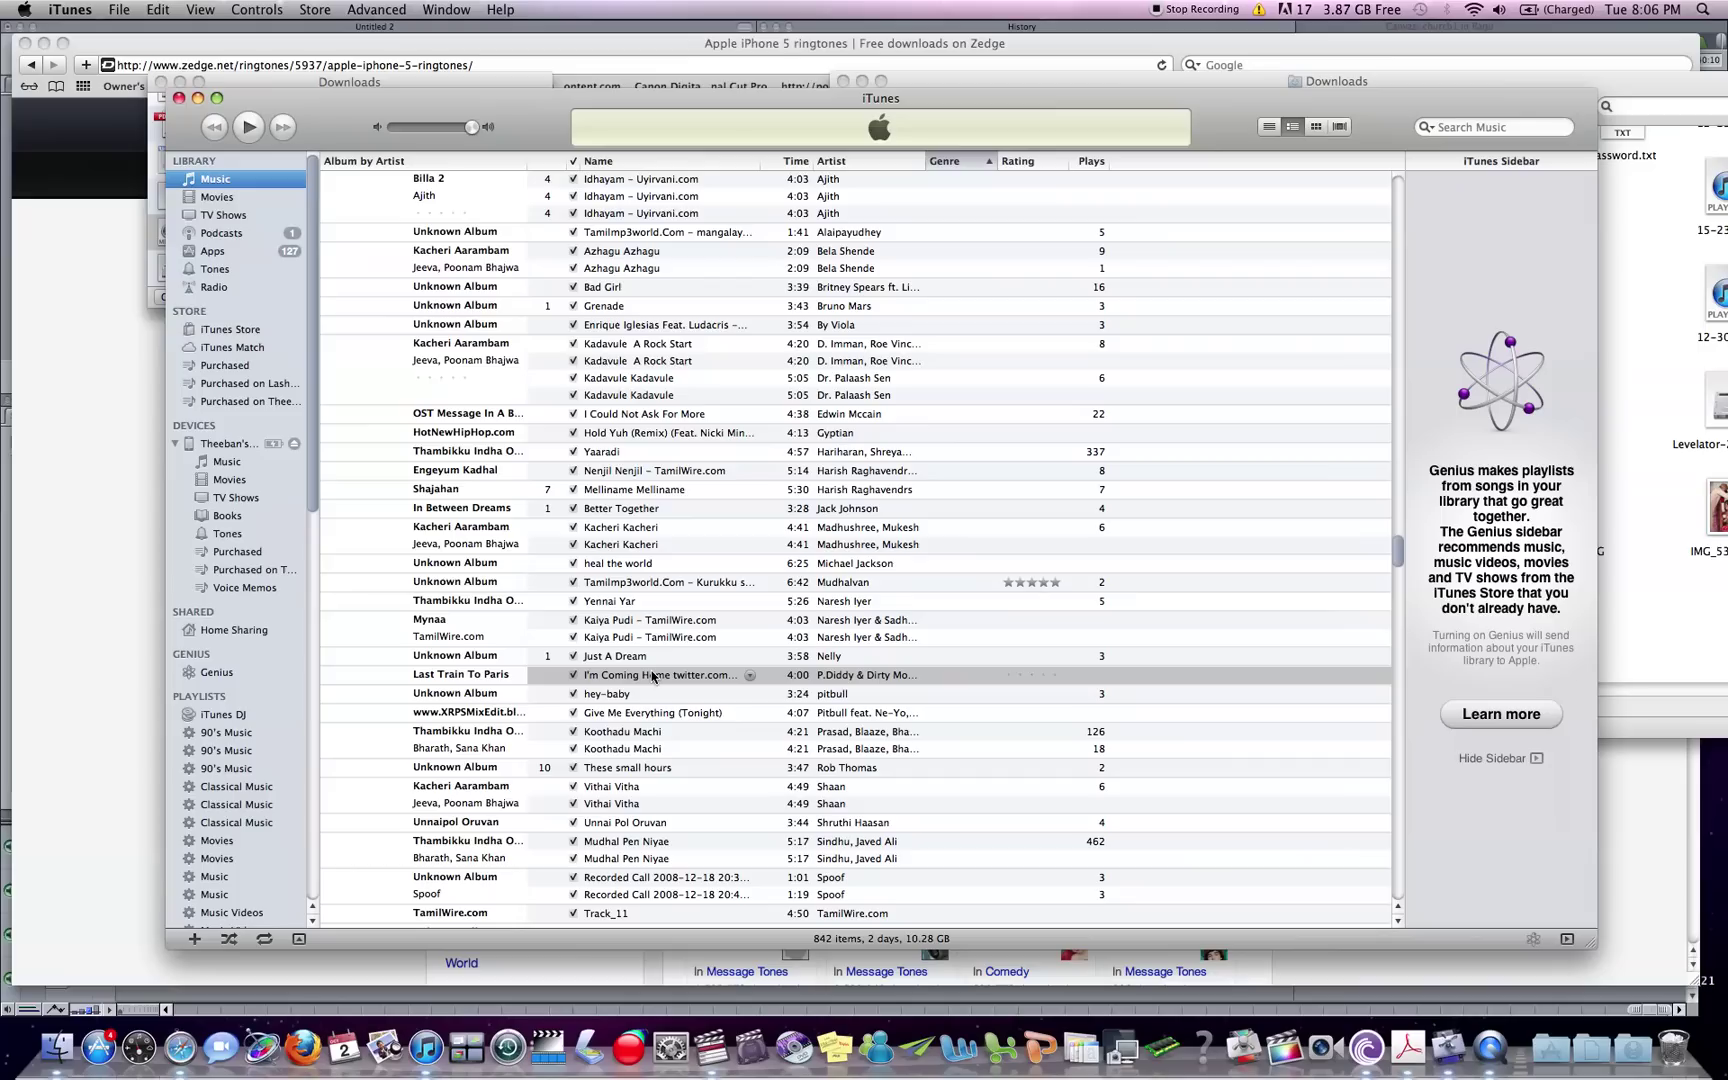
left_click(646, 660)
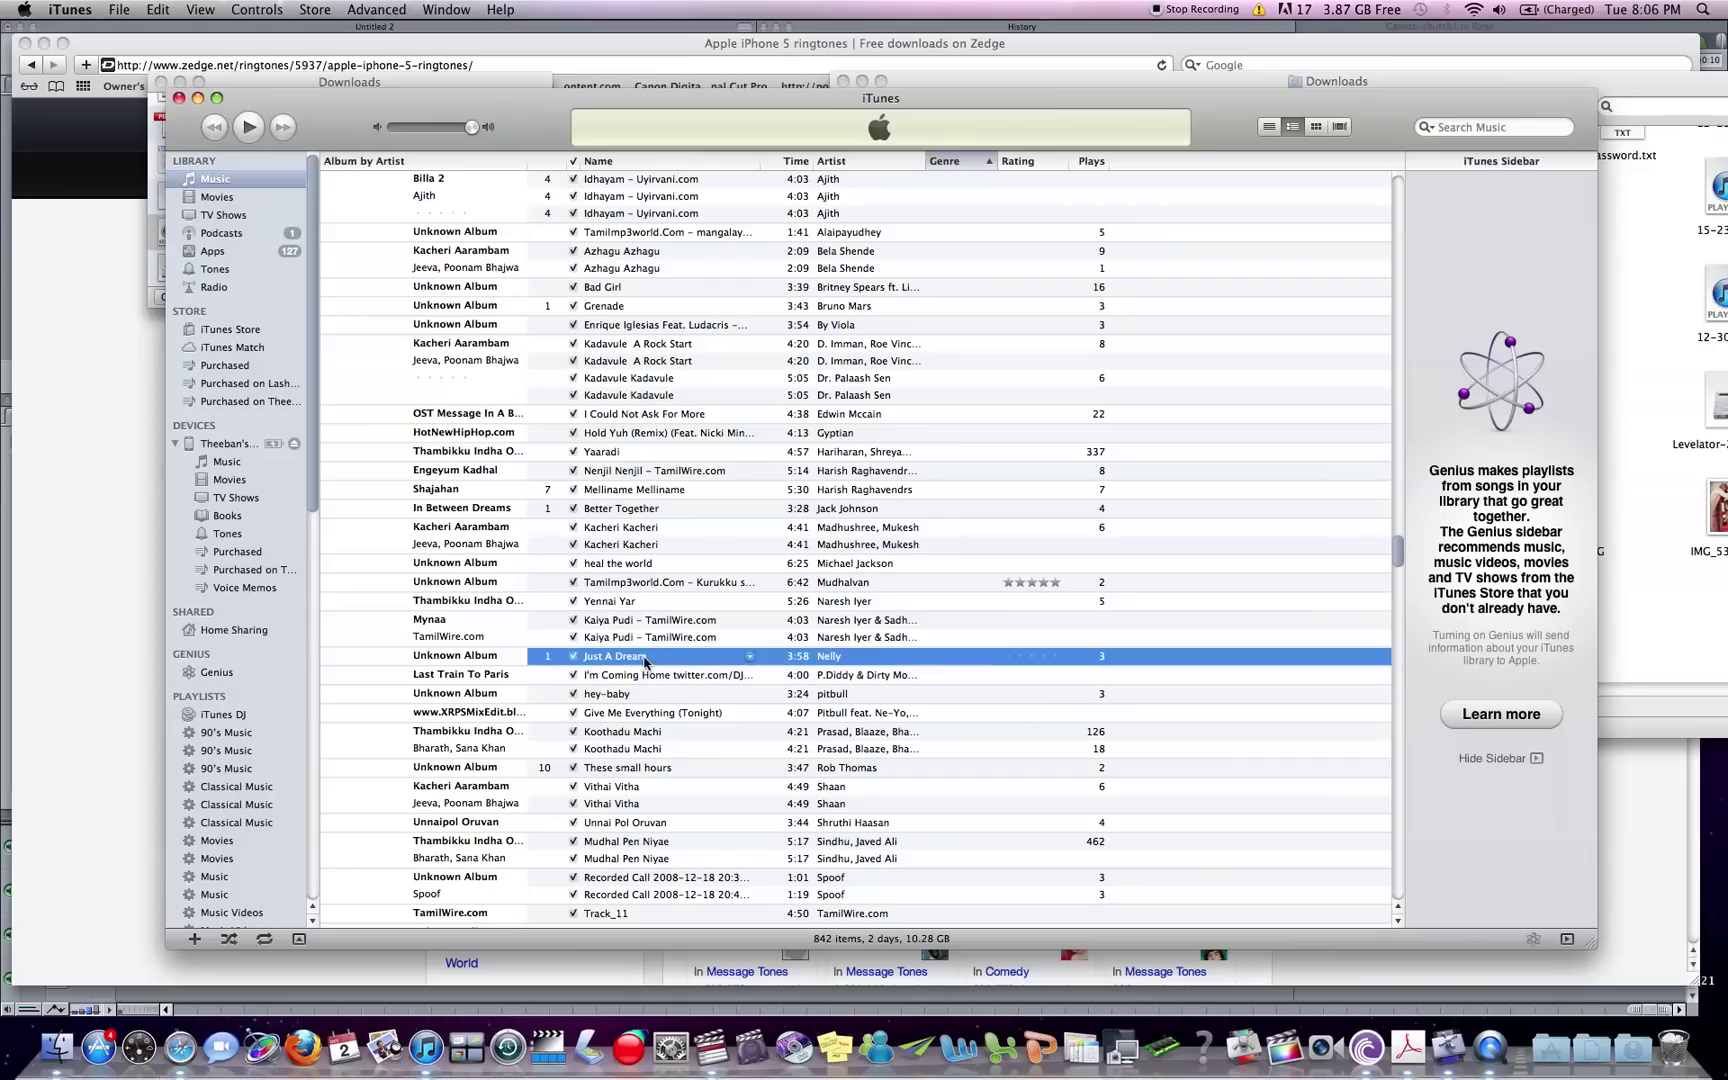
right_click(646, 660)
left_click(709, 735)
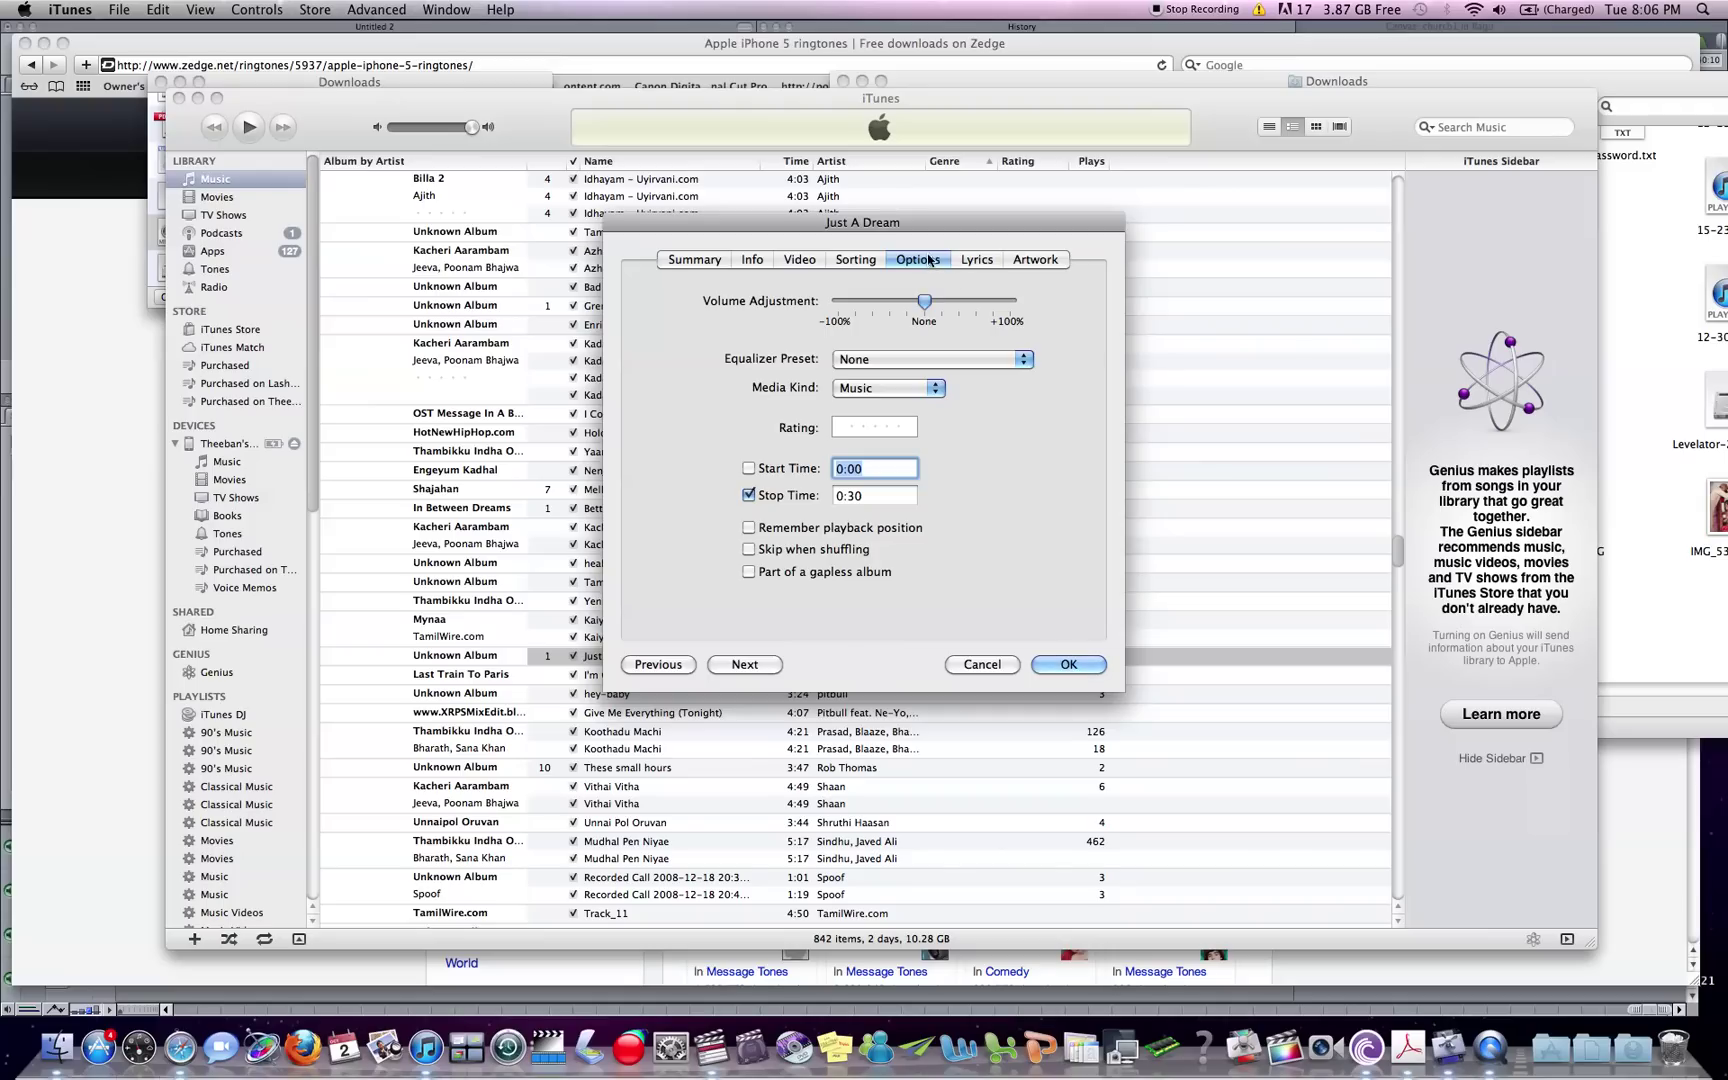
Set Start Time to 0:30 and Stop Time to 1:00, and confirm
left_click(874, 495)
double_click(872, 497)
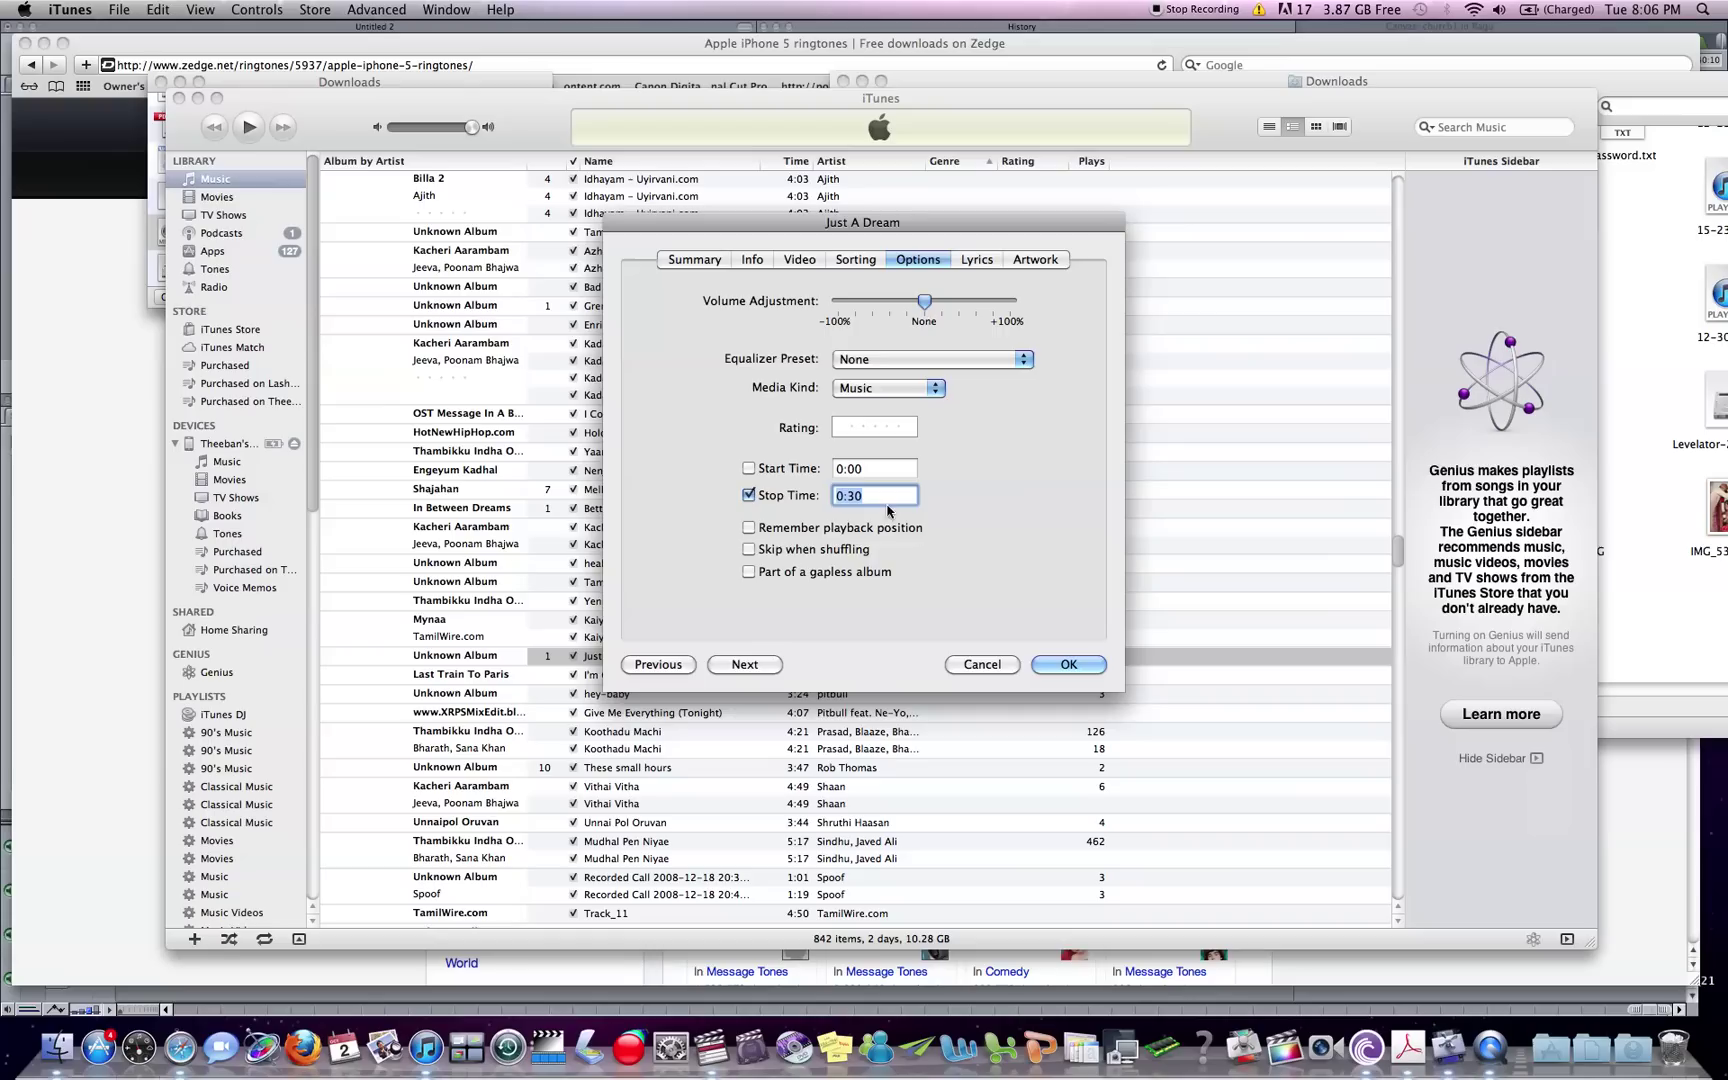
left_click(878, 499)
left_click_drag(871, 475, 836, 470)
left_click(850, 471)
double_click(850, 472)
type("30")
left_click(879, 494)
double_click(841, 494)
type("1")
left_click(1068, 664)
Create an AAC version of Just A Dream, giving a 0:30 copy beside the 3:58 original
right_click(697, 656)
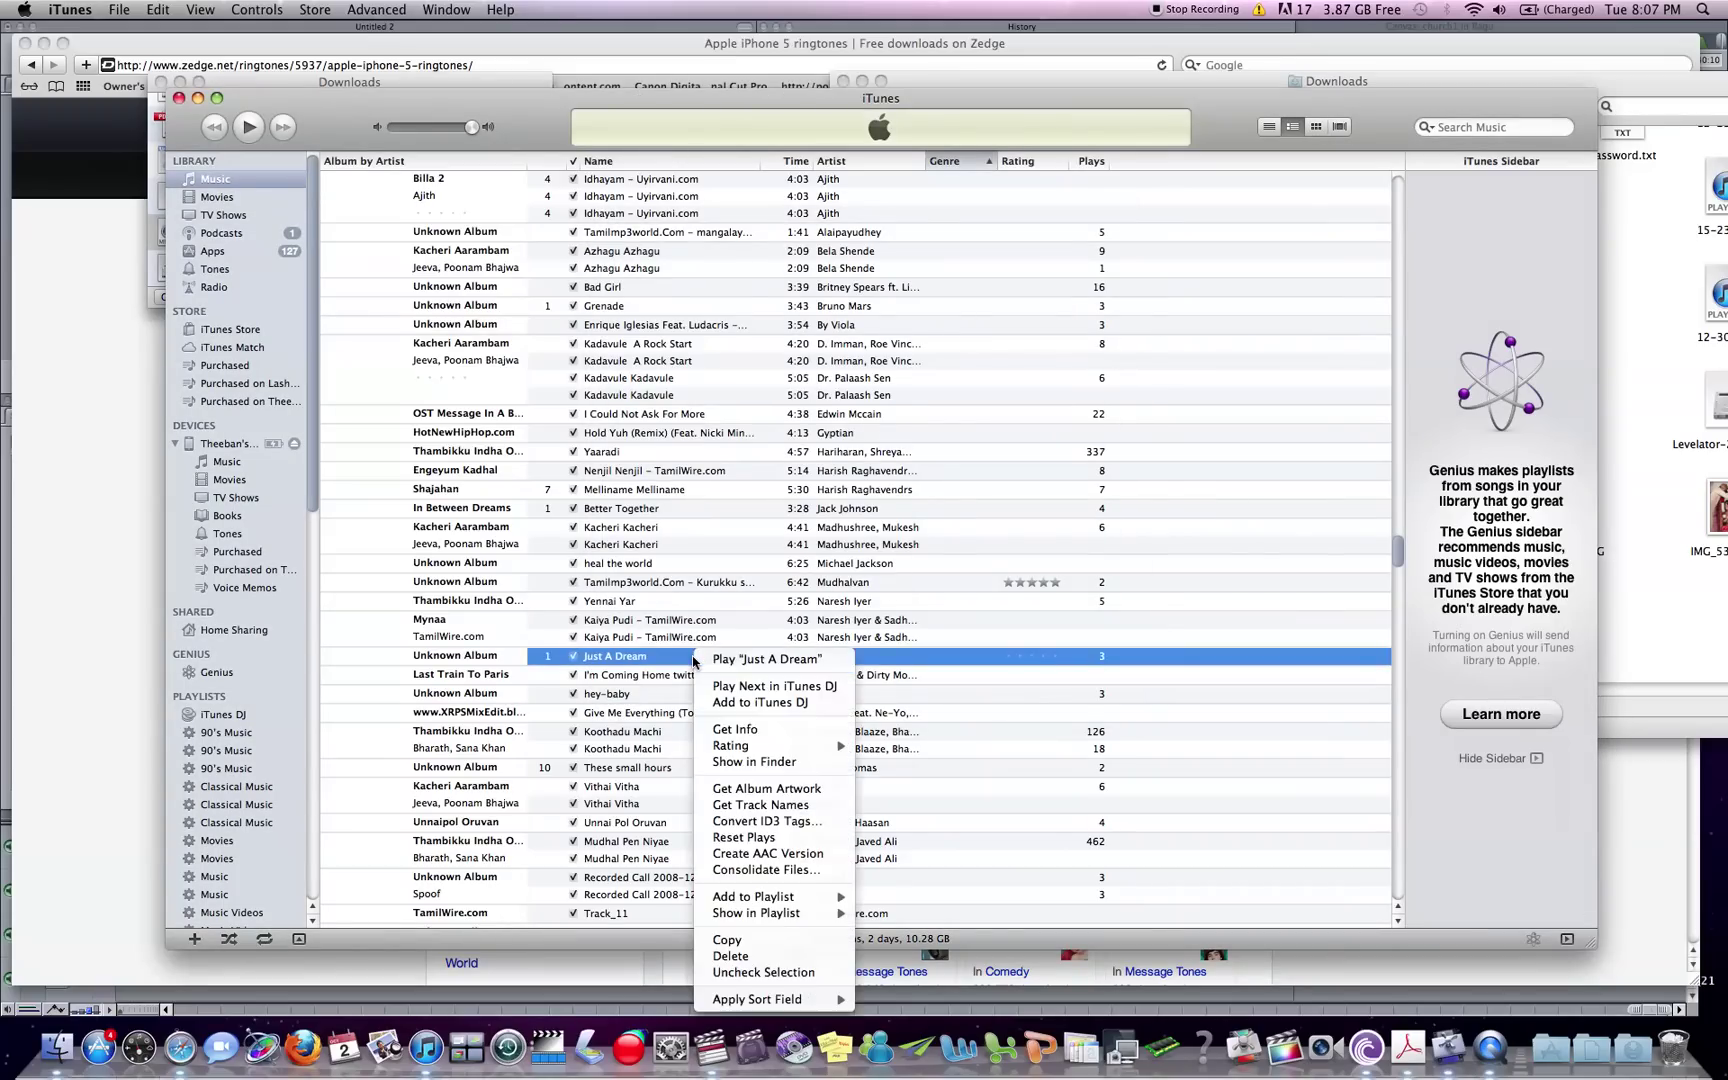
left_click(790, 854)
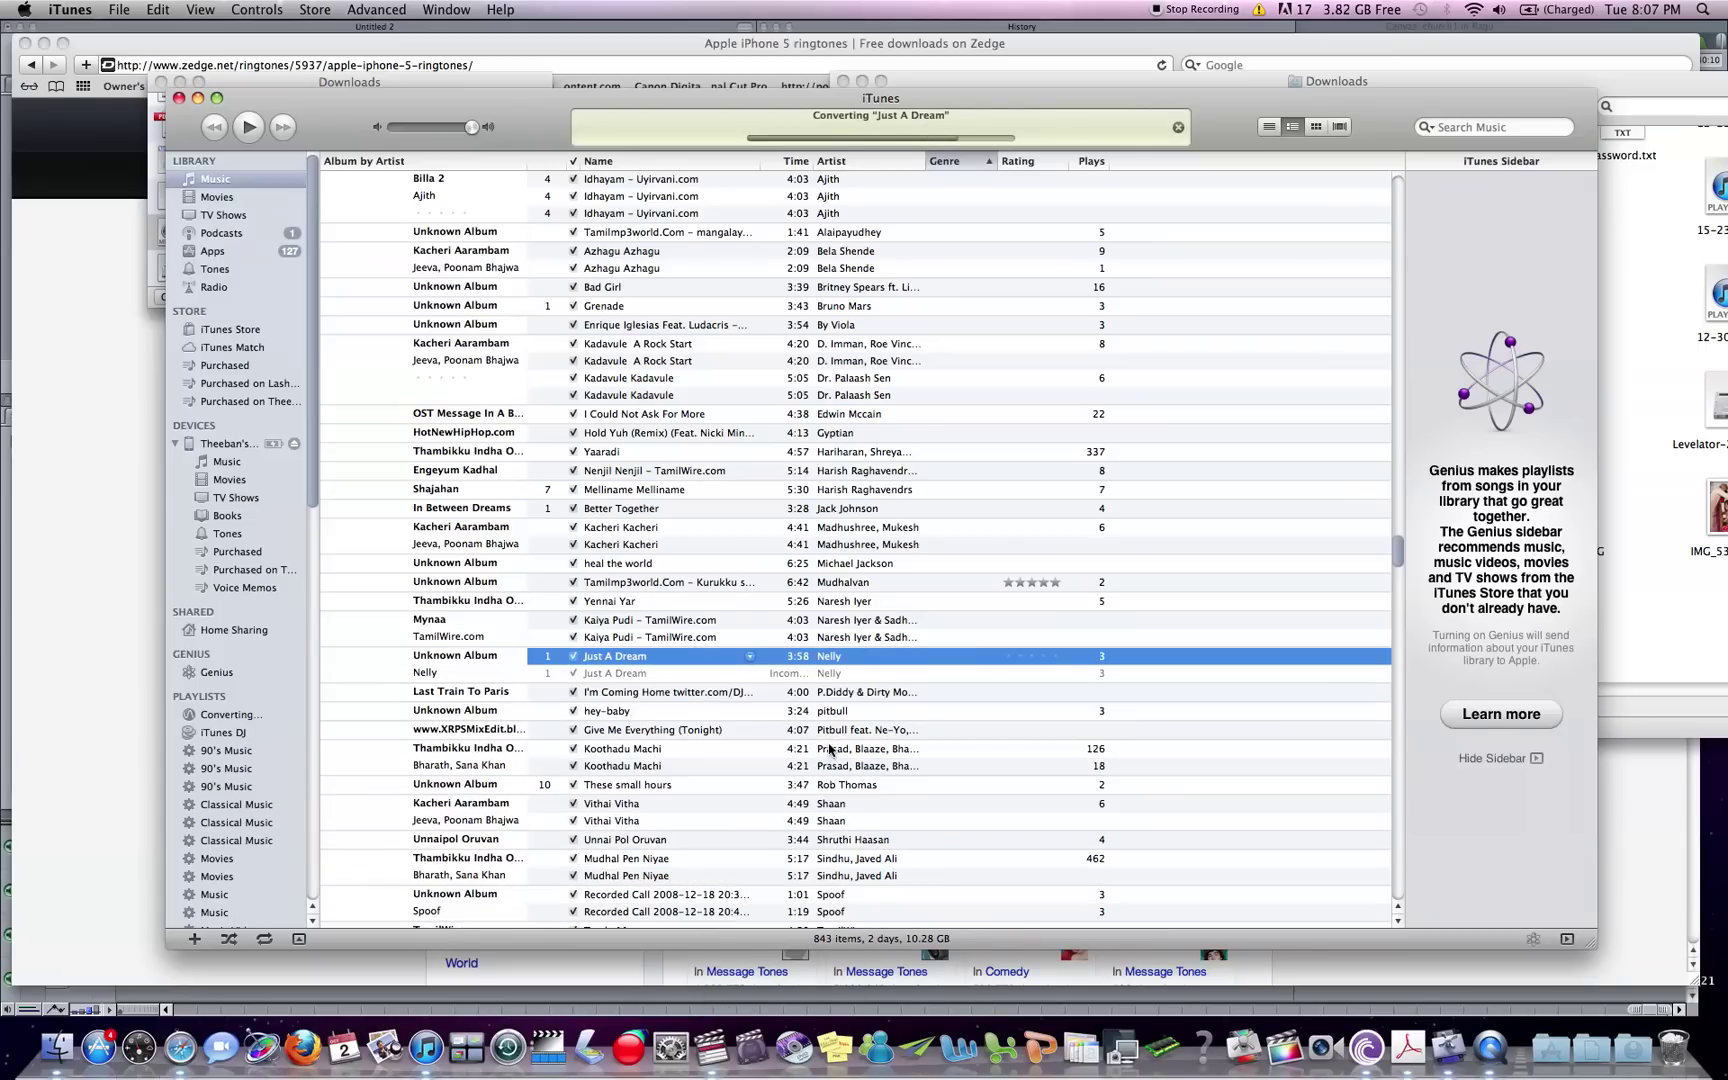
left_click(680, 674)
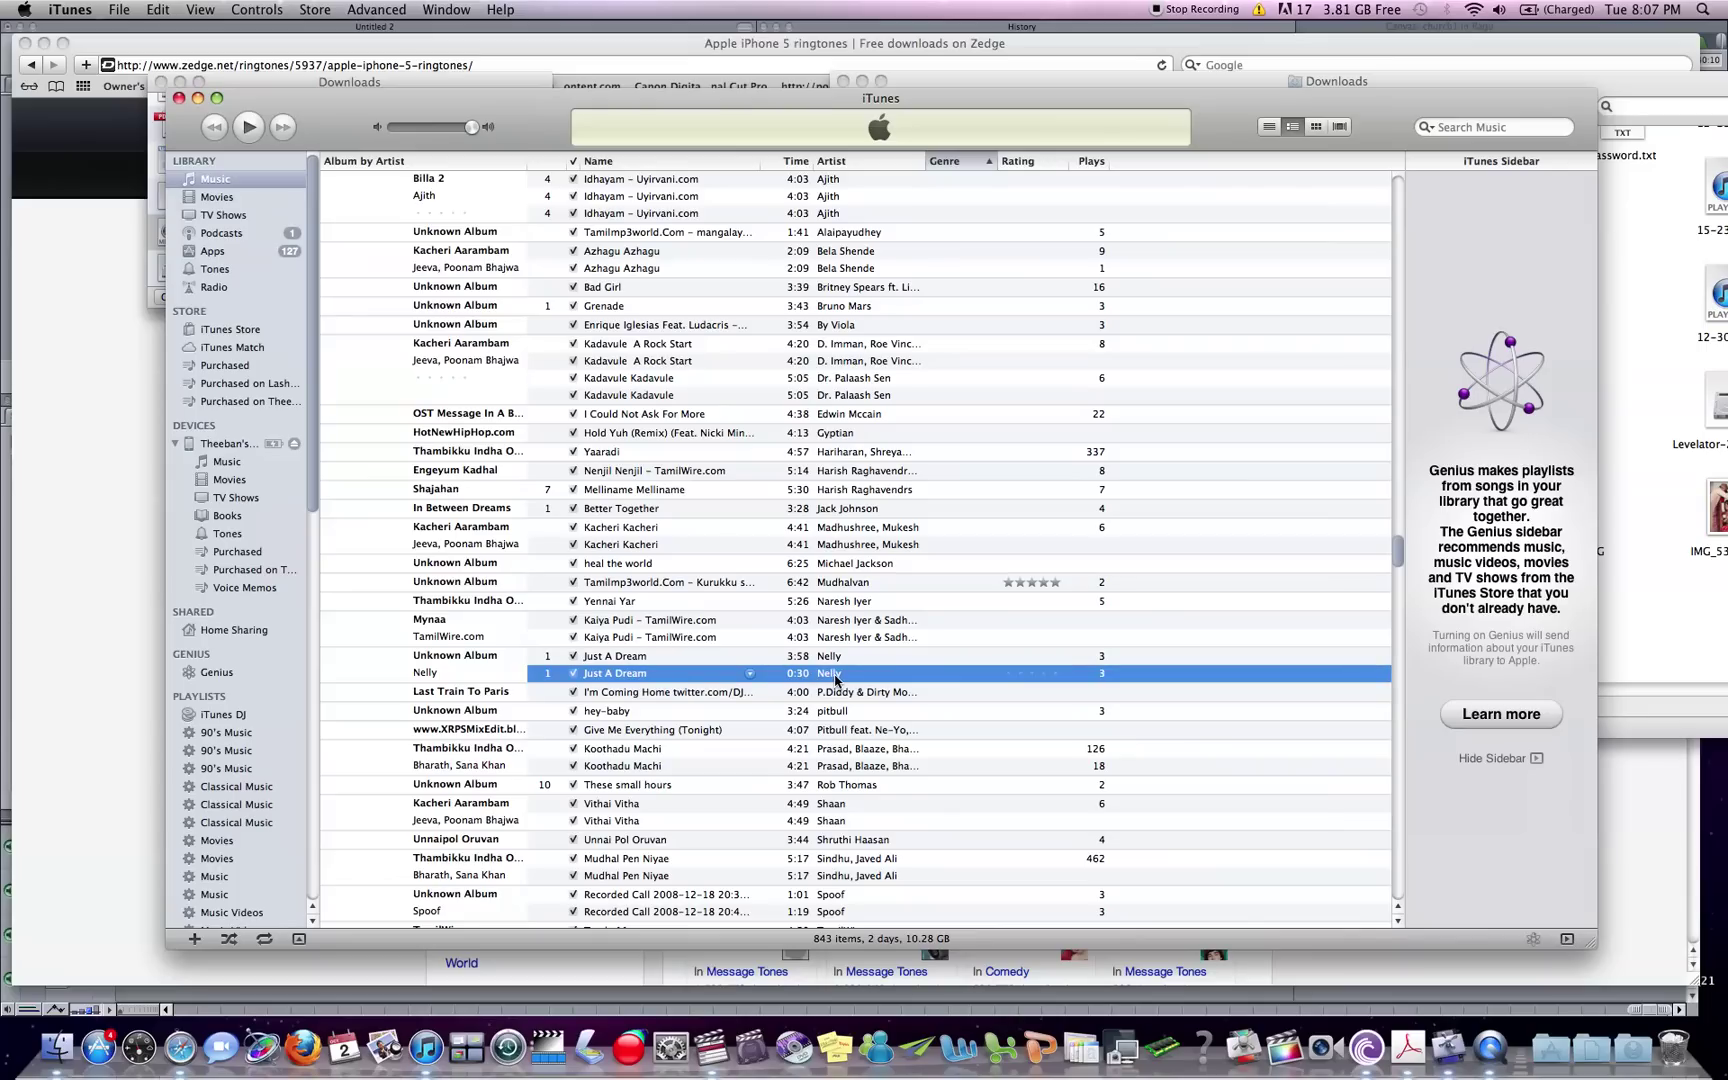
right_click(796, 660)
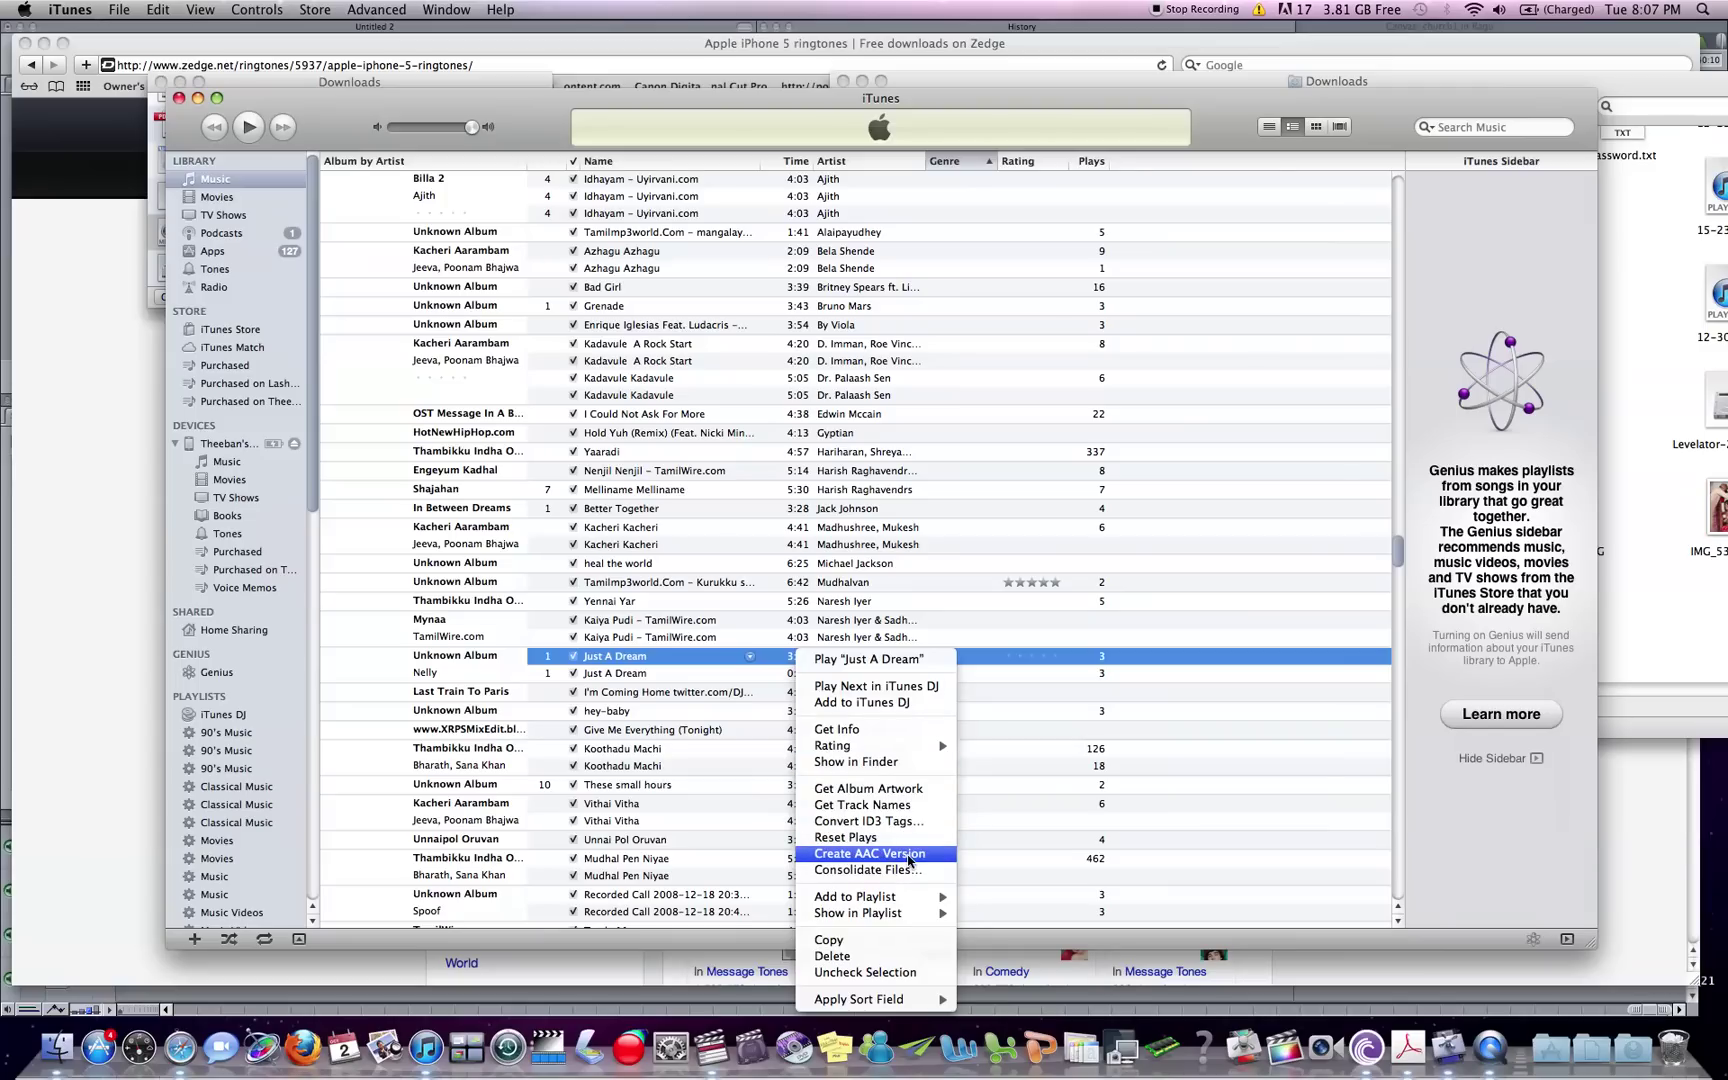
left_click(82, 12)
Set the import settings to AAC Encoder with the iTunes Plus setting
left_click(80, 14)
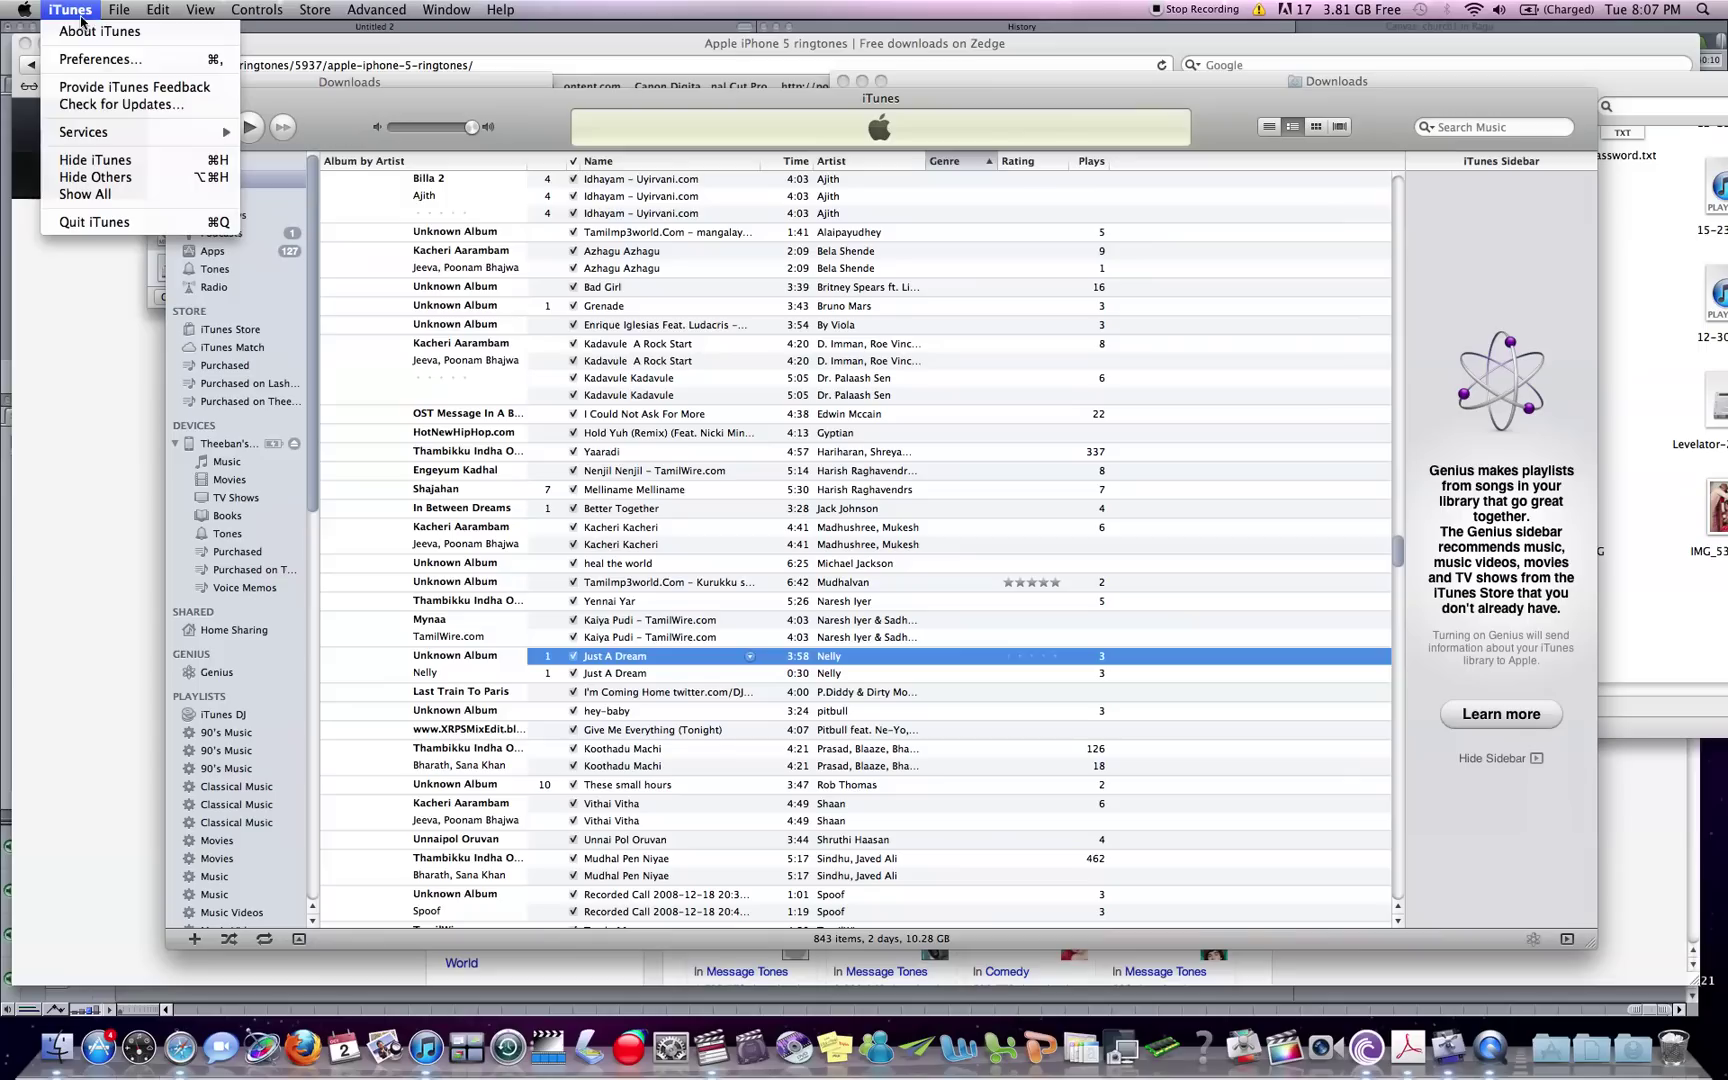
left_click(100, 59)
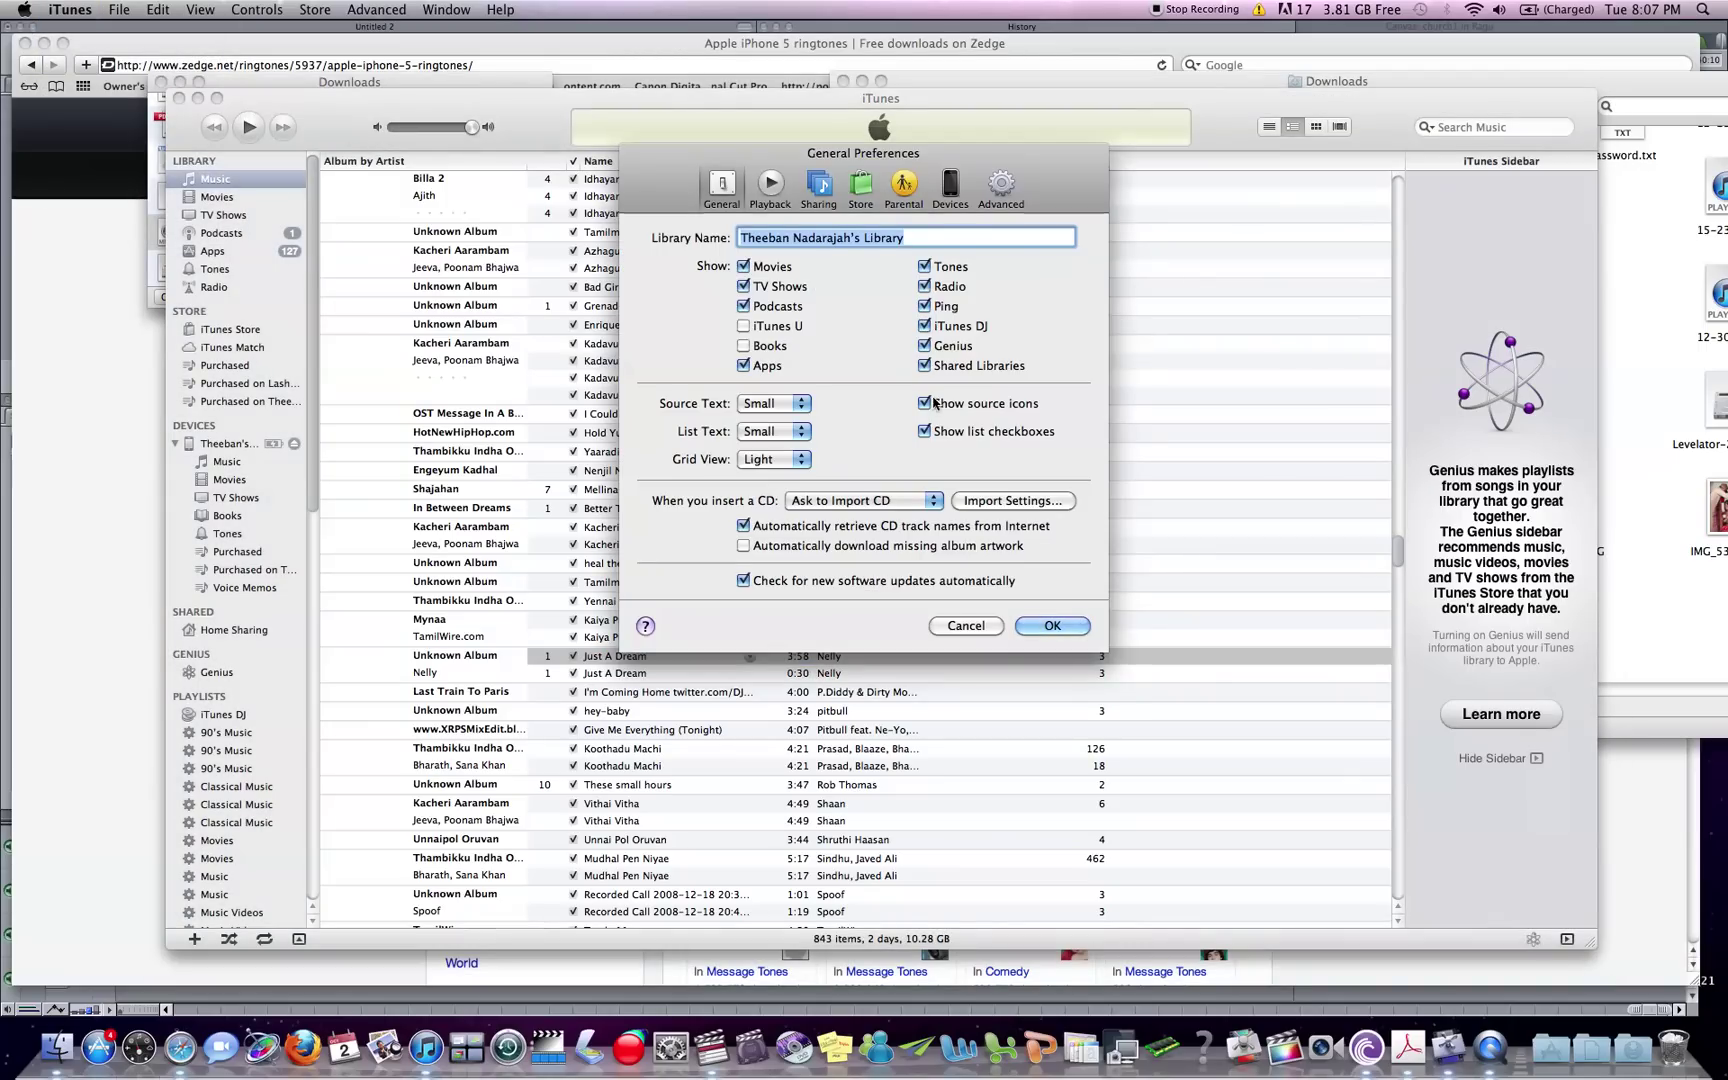
left_click(1007, 502)
left_click(867, 242)
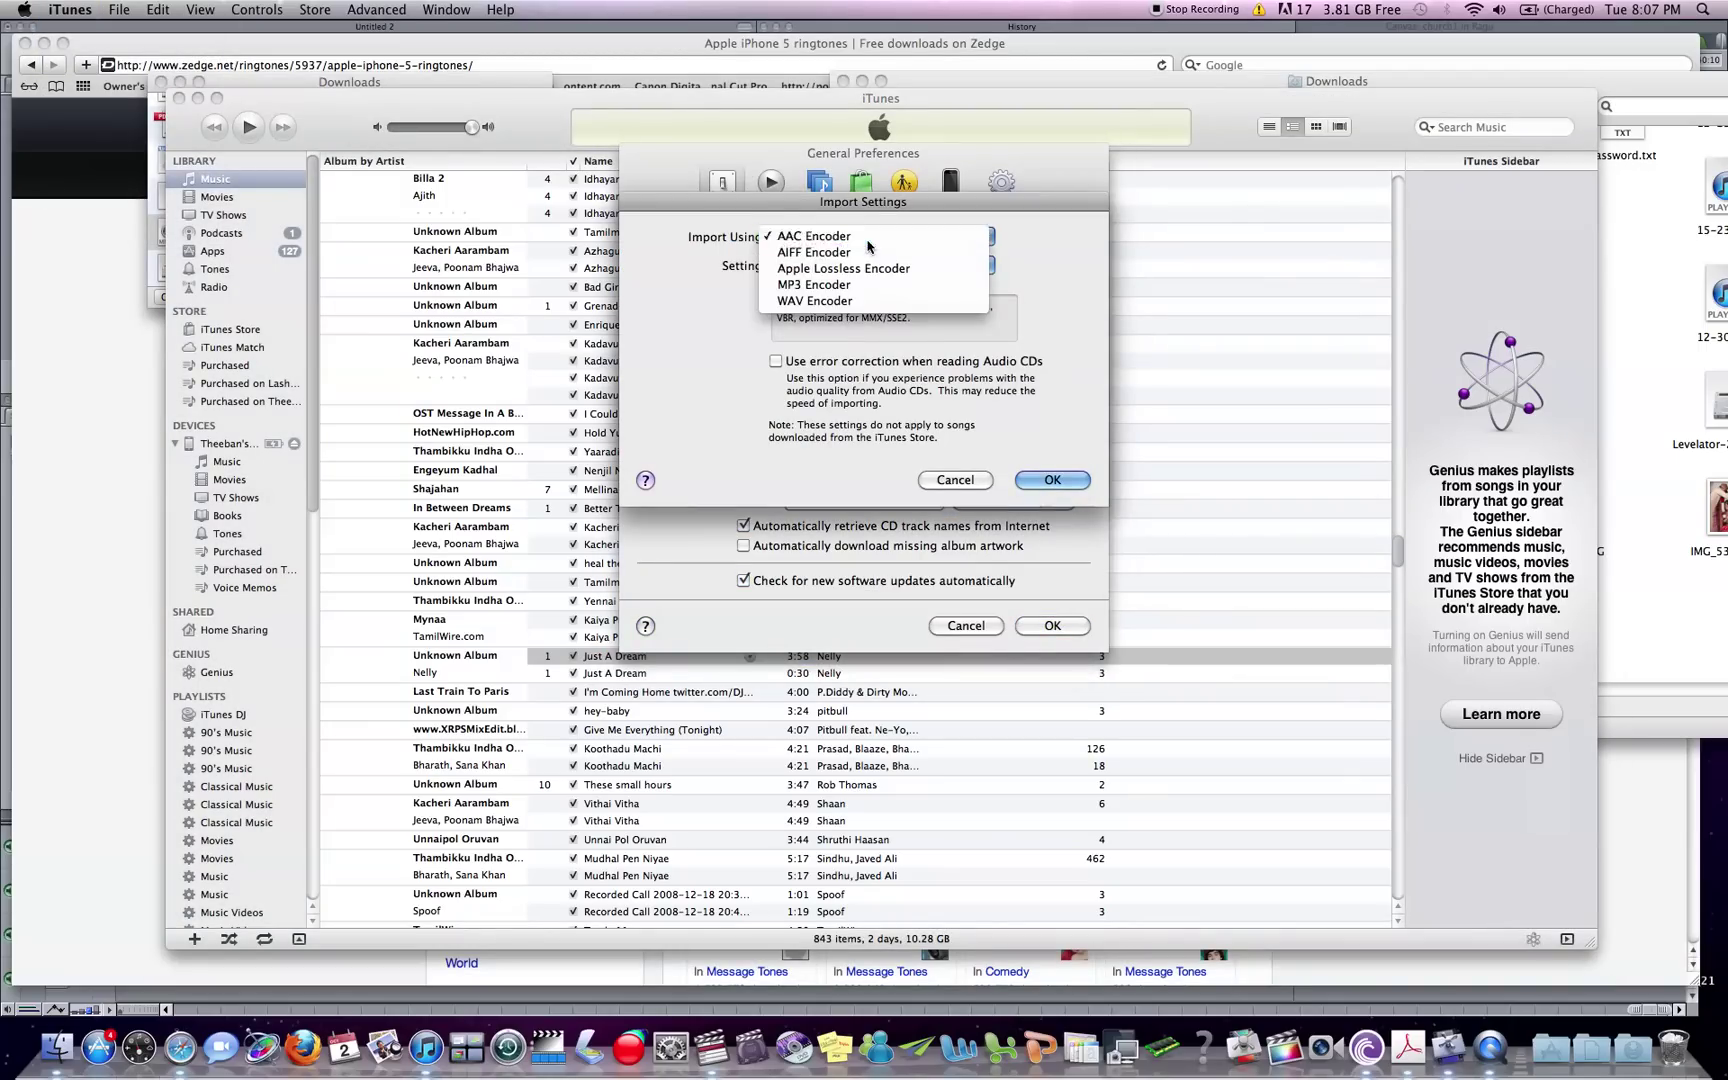
left_click(836, 240)
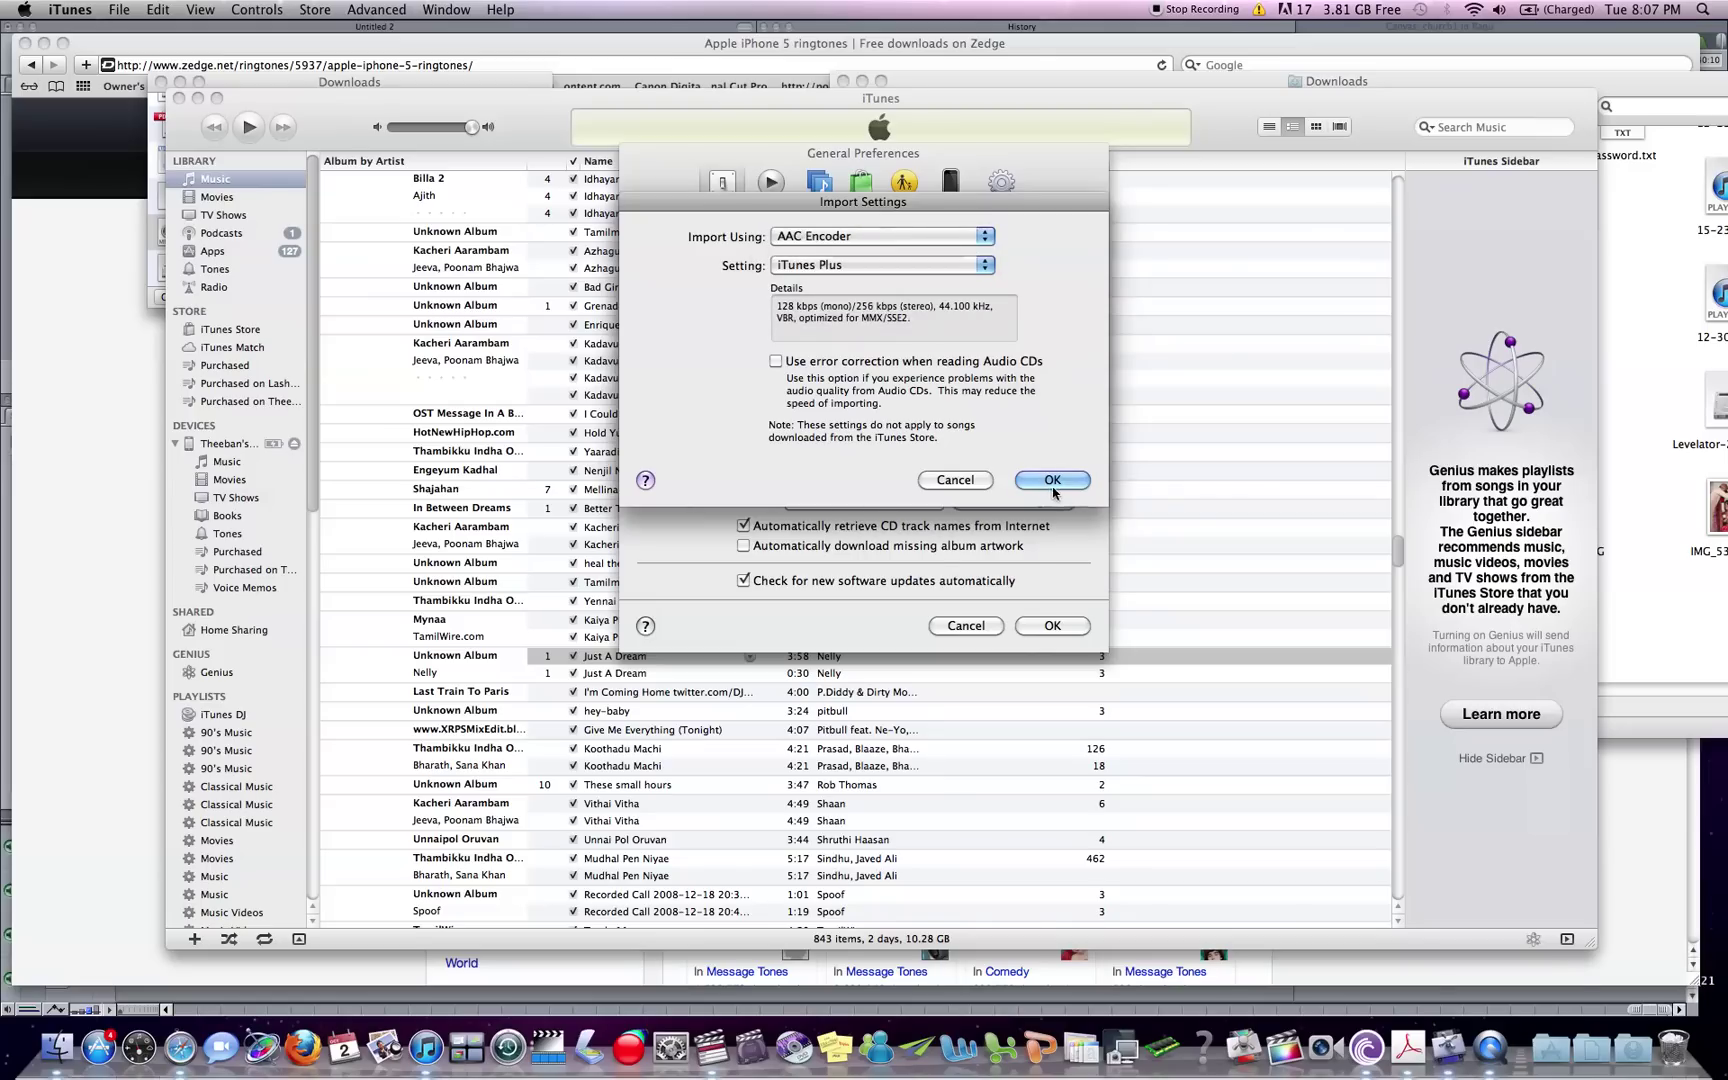
left_click(1052, 481)
Close Preferences and show the 0:30 Just A Dream track's file in Finder
left_click(1048, 625)
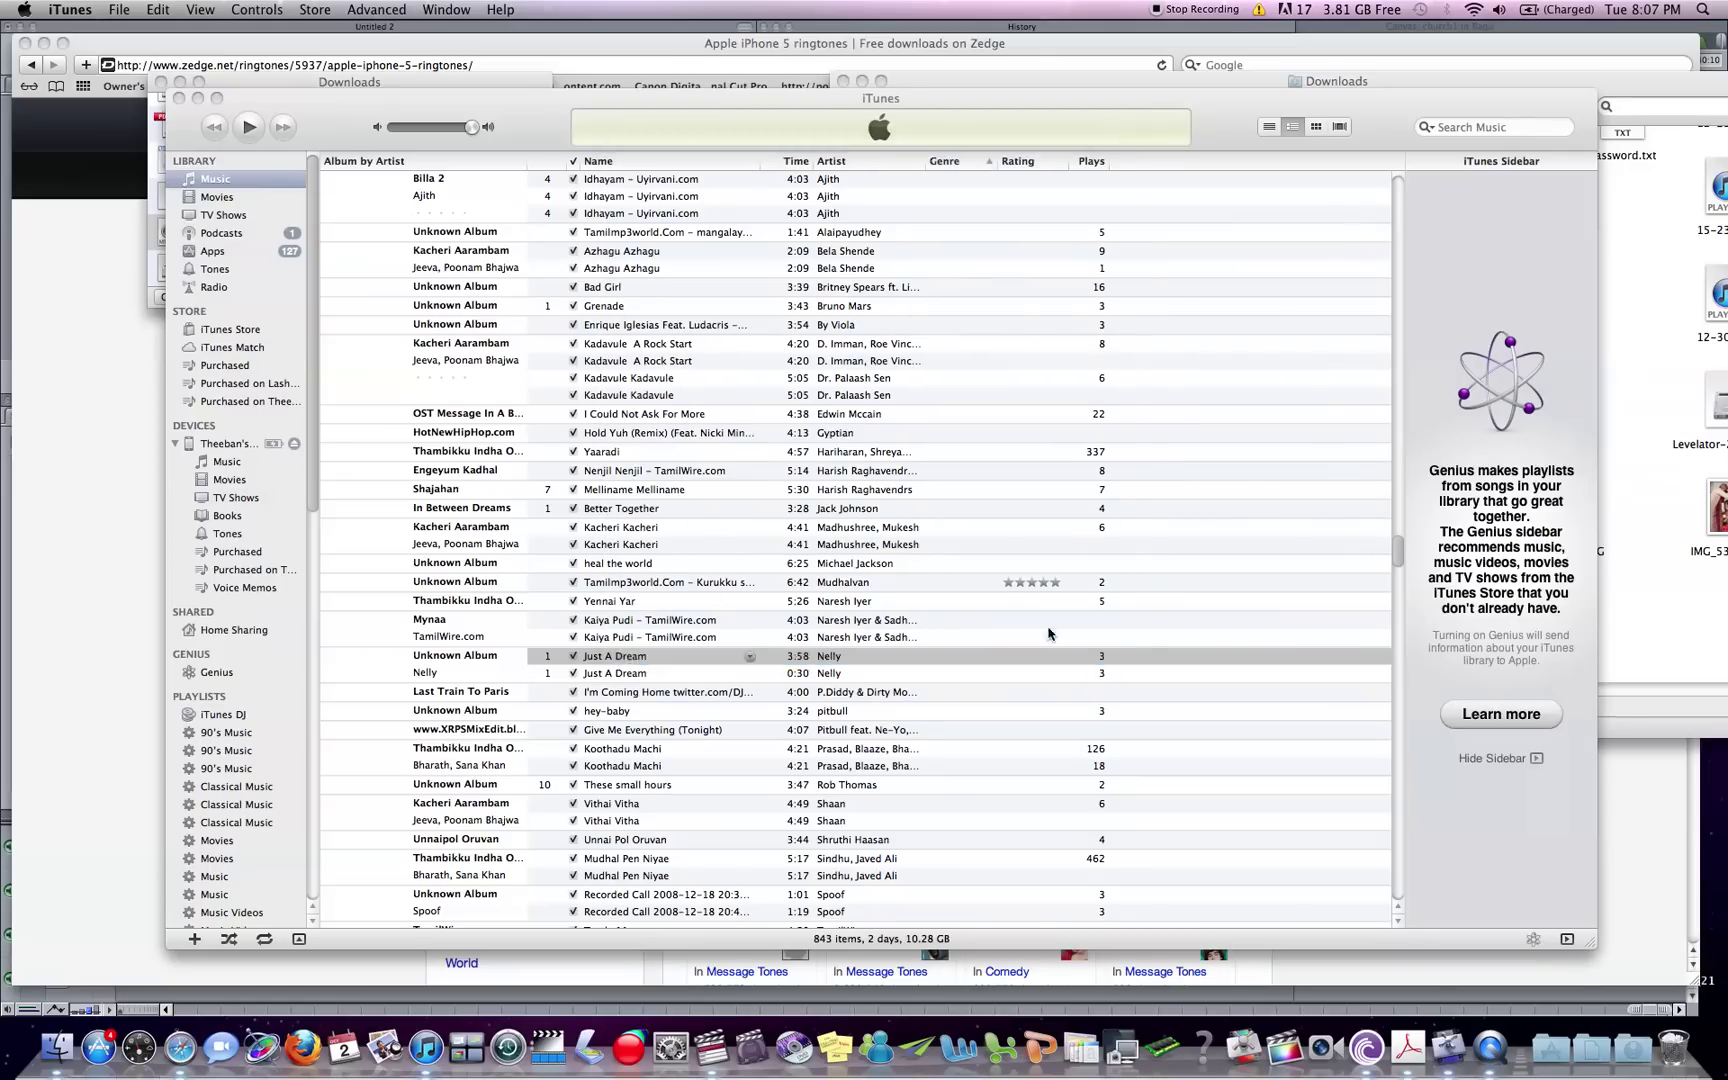
left_click(742, 673)
right_click(714, 677)
left_click(790, 820)
right_click(720, 687)
left_click(800, 788)
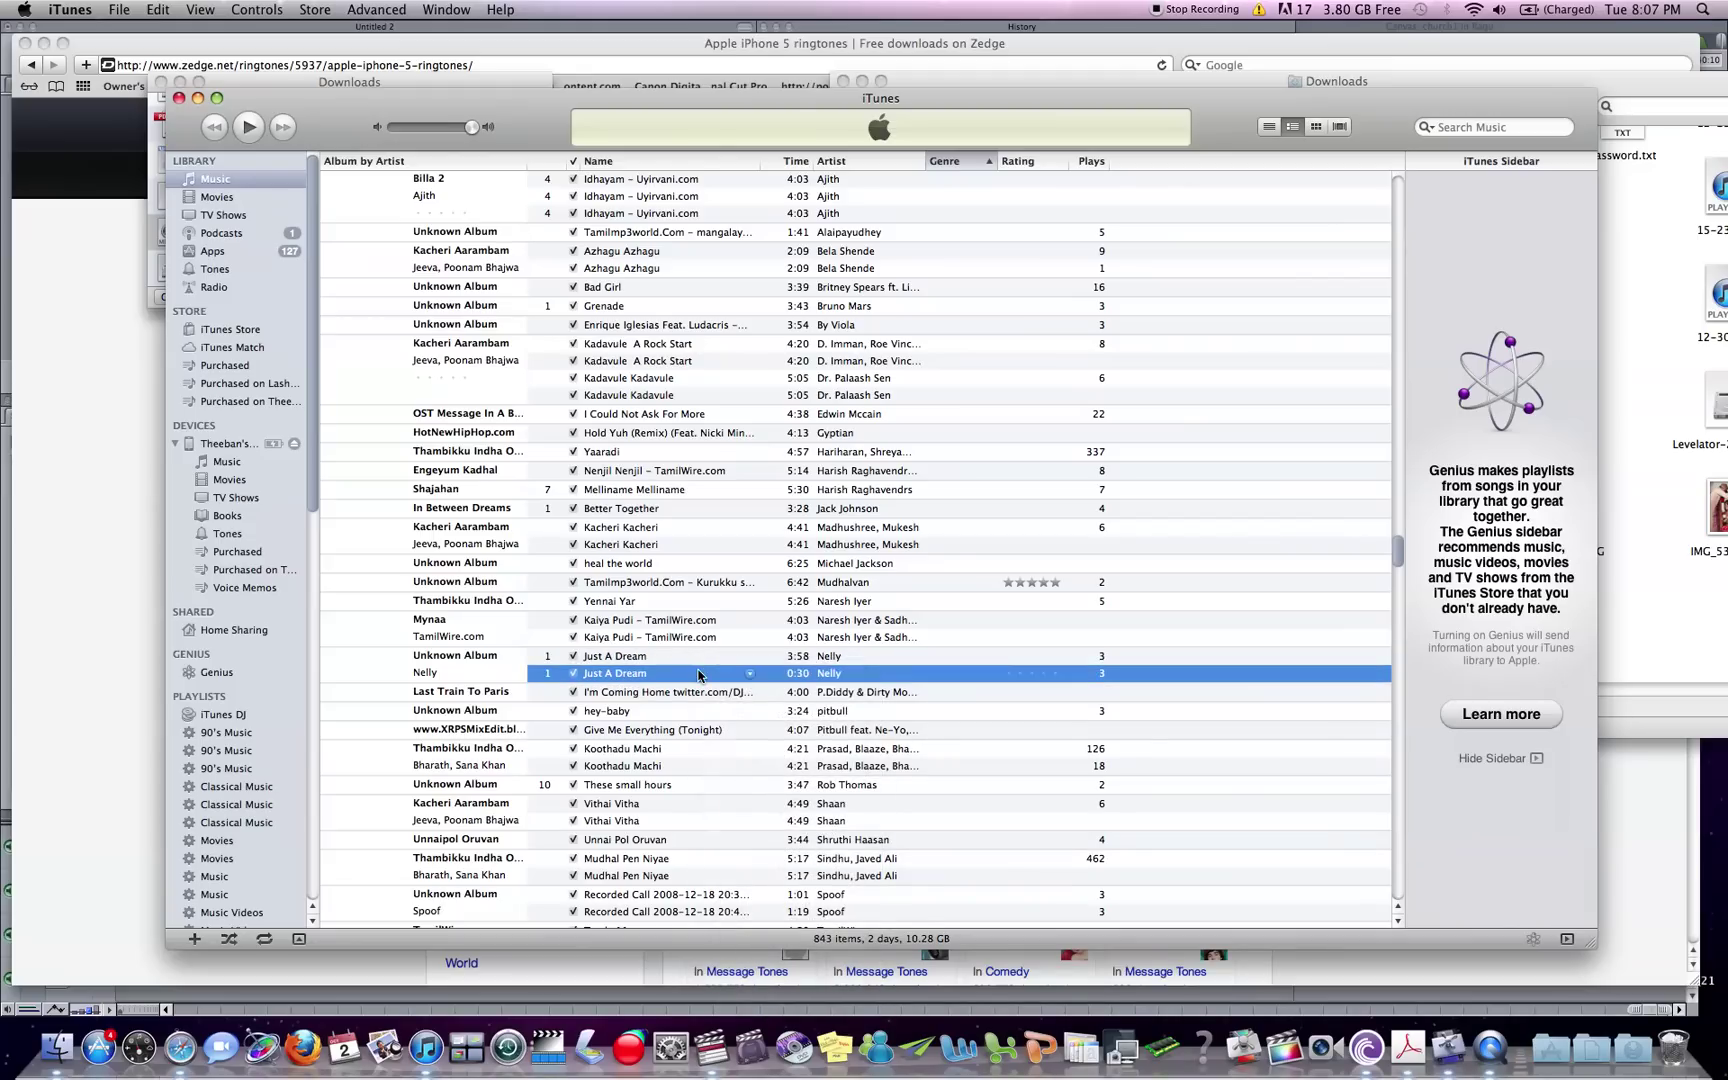
right_click(702, 668)
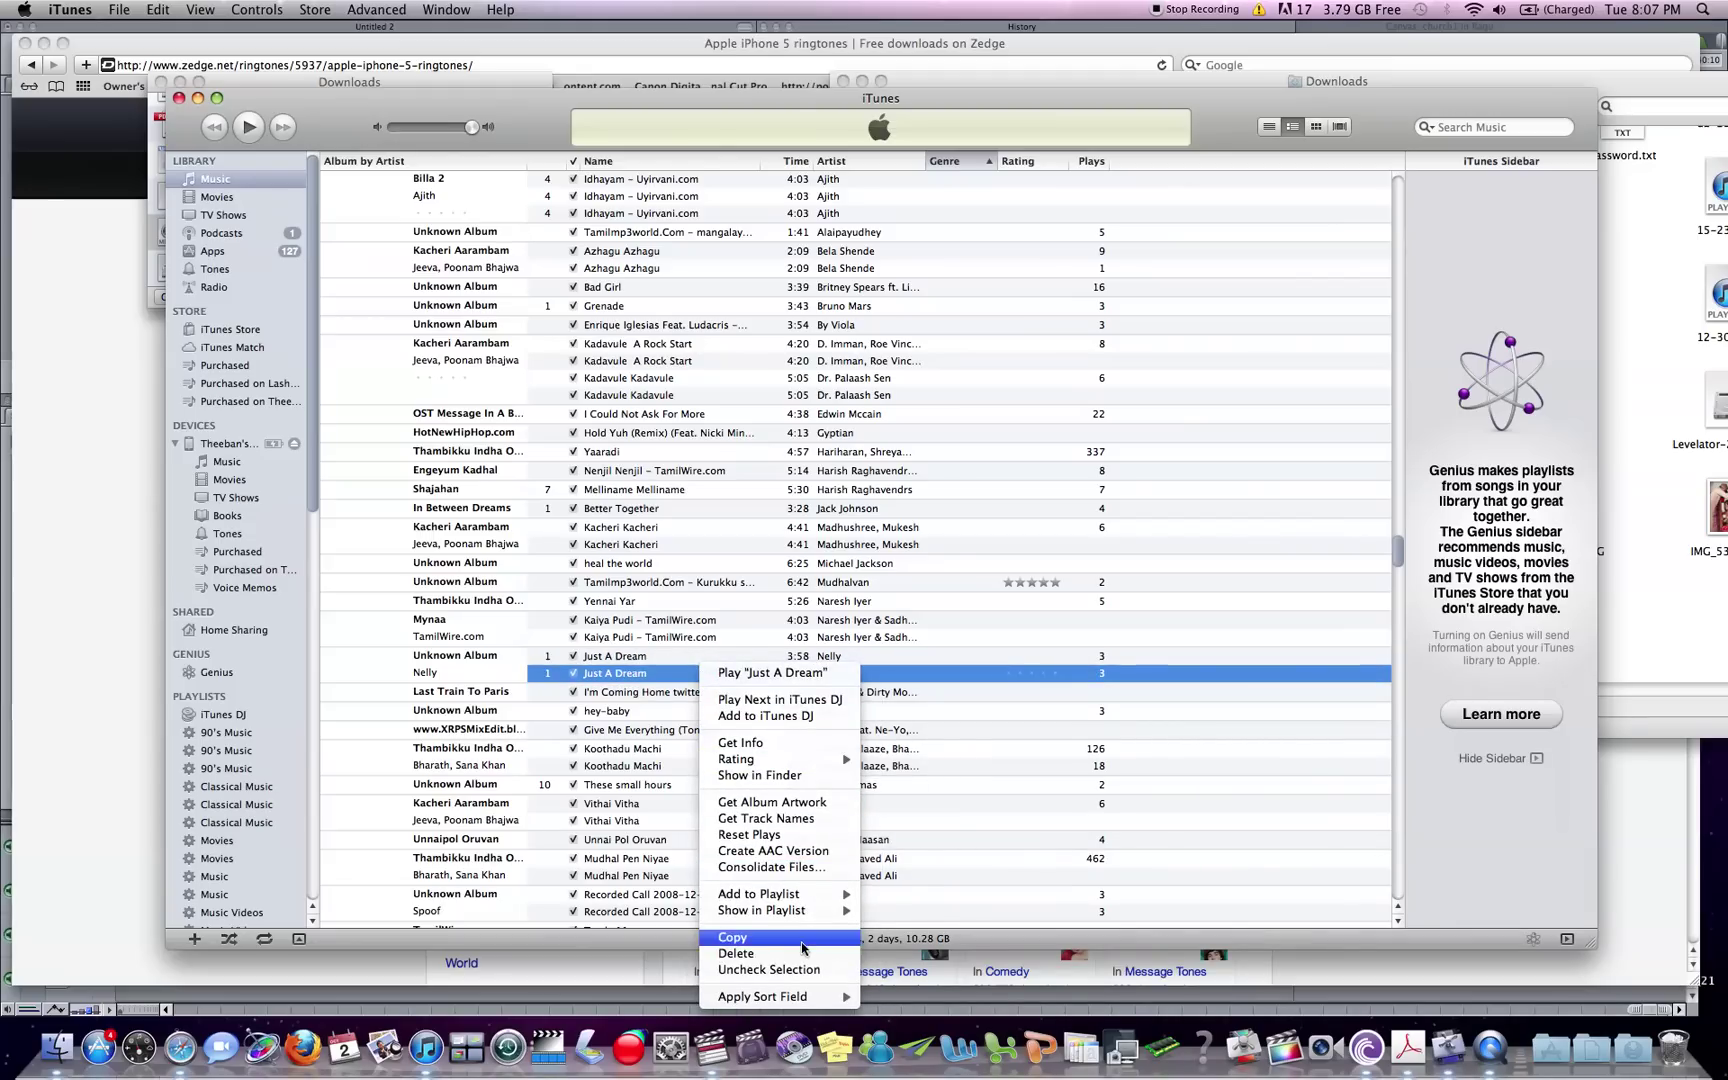
left_click(776, 776)
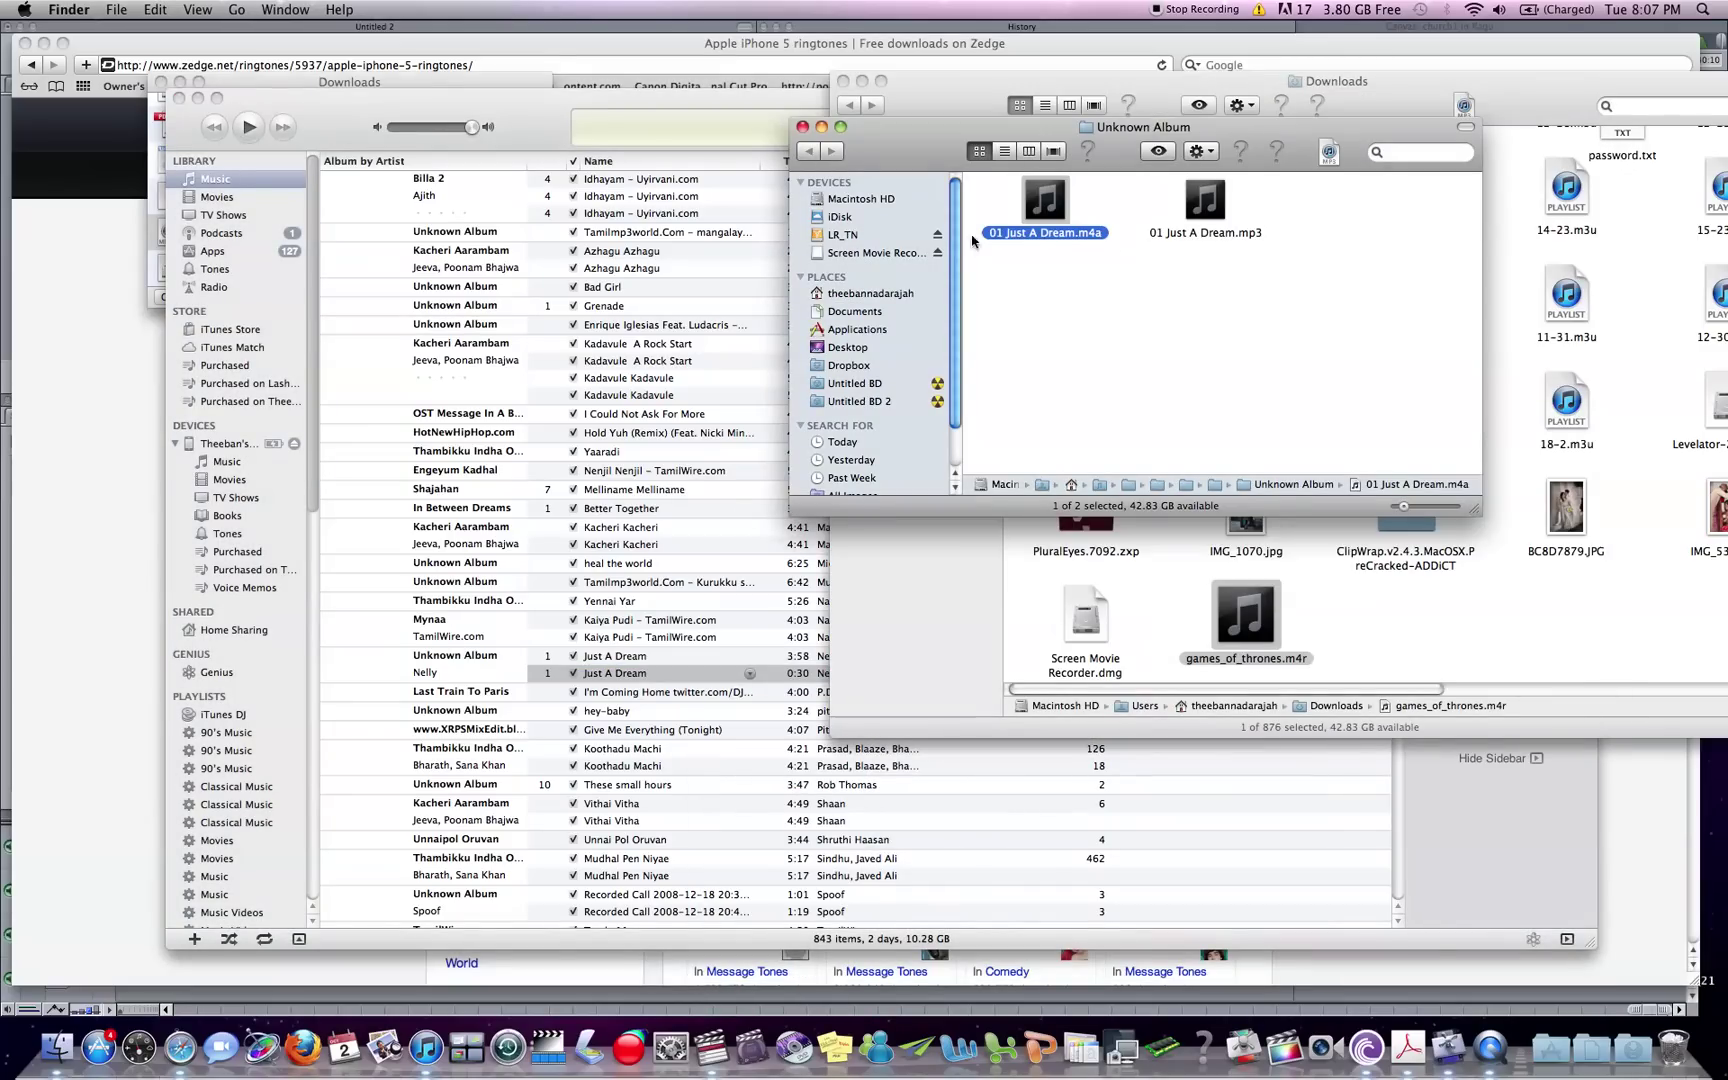
Rename 01 Just A Dream.m4a to 01 Just A Dream.m4r, keeping the .m4r extension
left_click(1060, 234)
left_click(1097, 234)
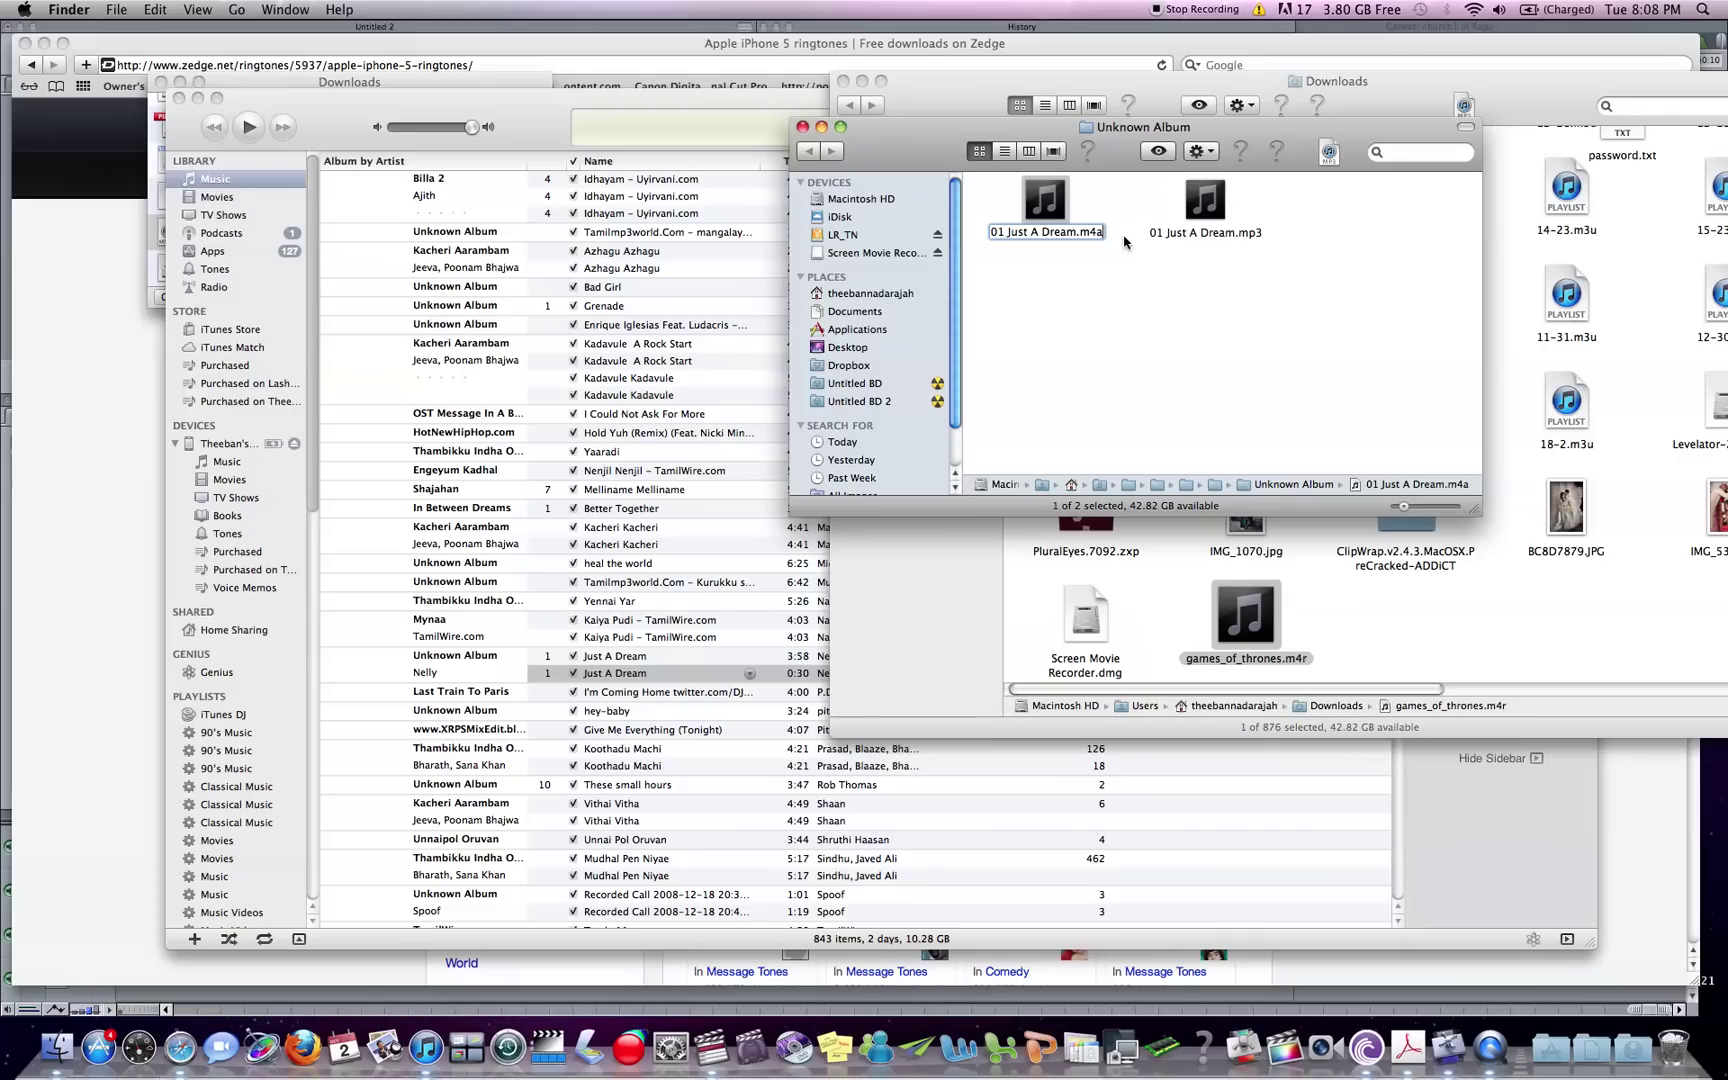
key("BackSpace")
type("r")
key("Return")
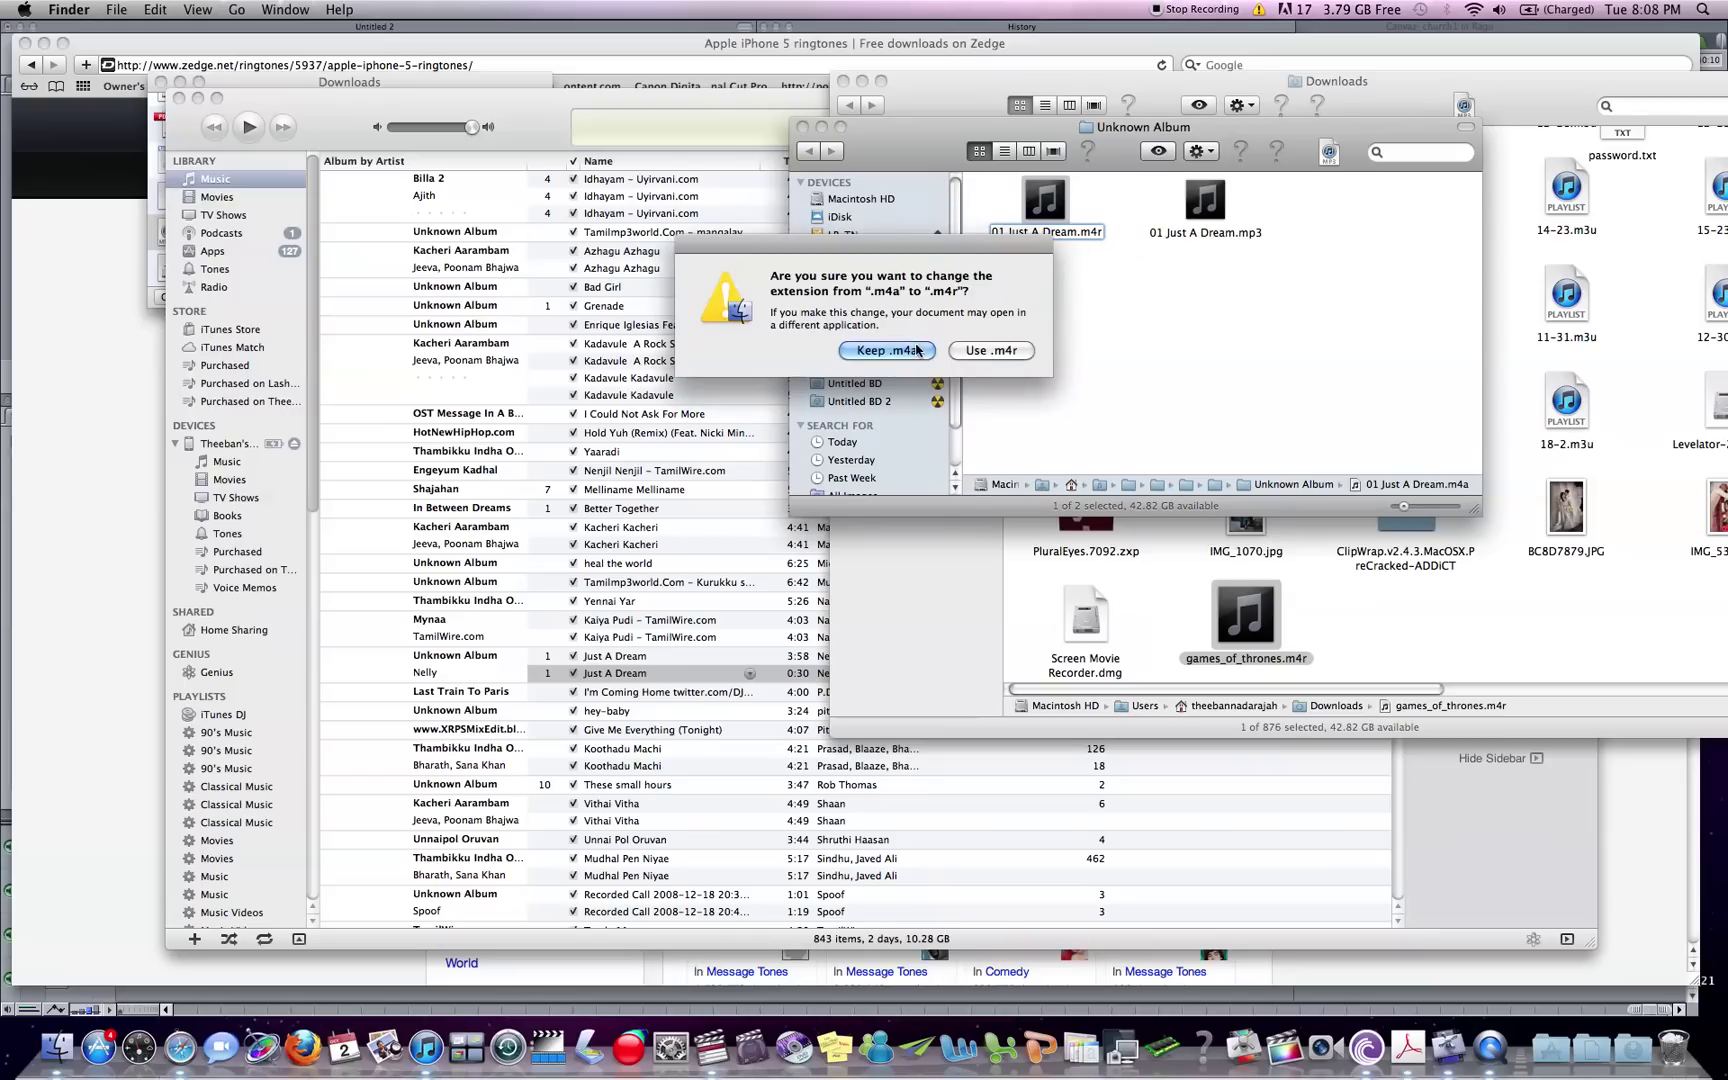
left_click(983, 350)
left_click_drag(1057, 207, 1036, 238)
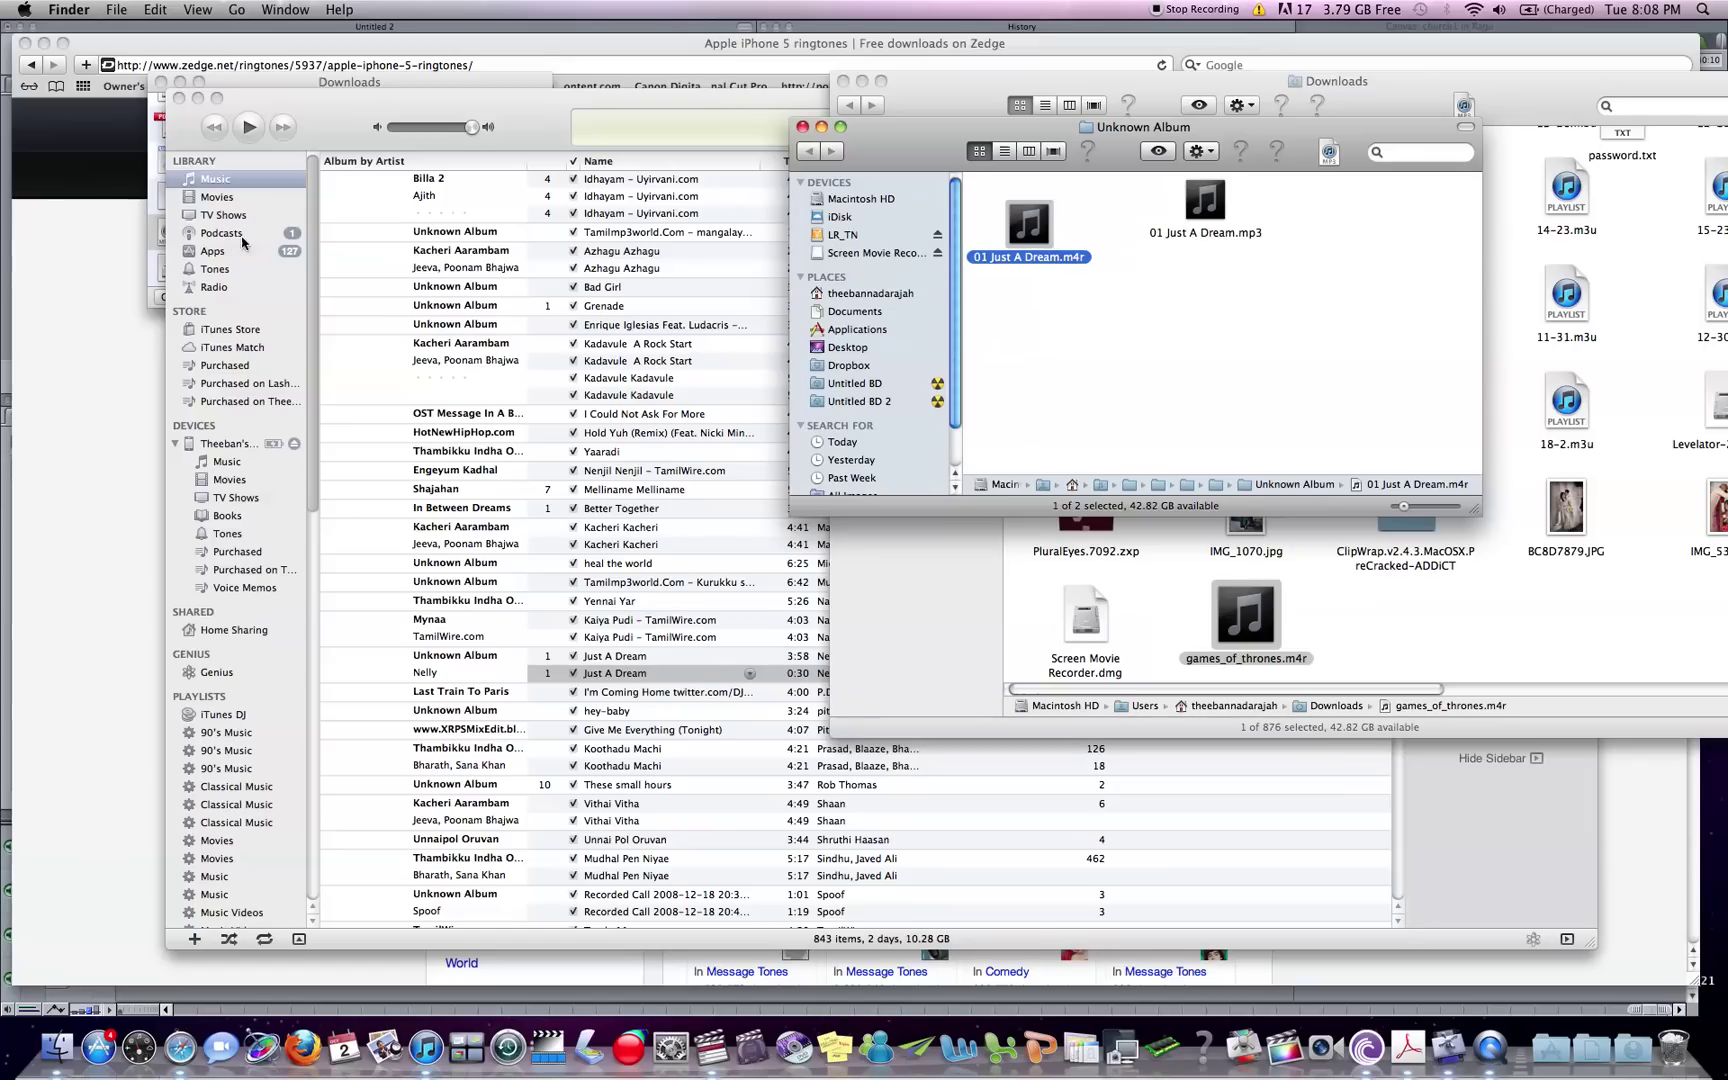
Copy and paste the .m4r file to create 01 Just A Dream copy.m4r
right_click(1039, 256)
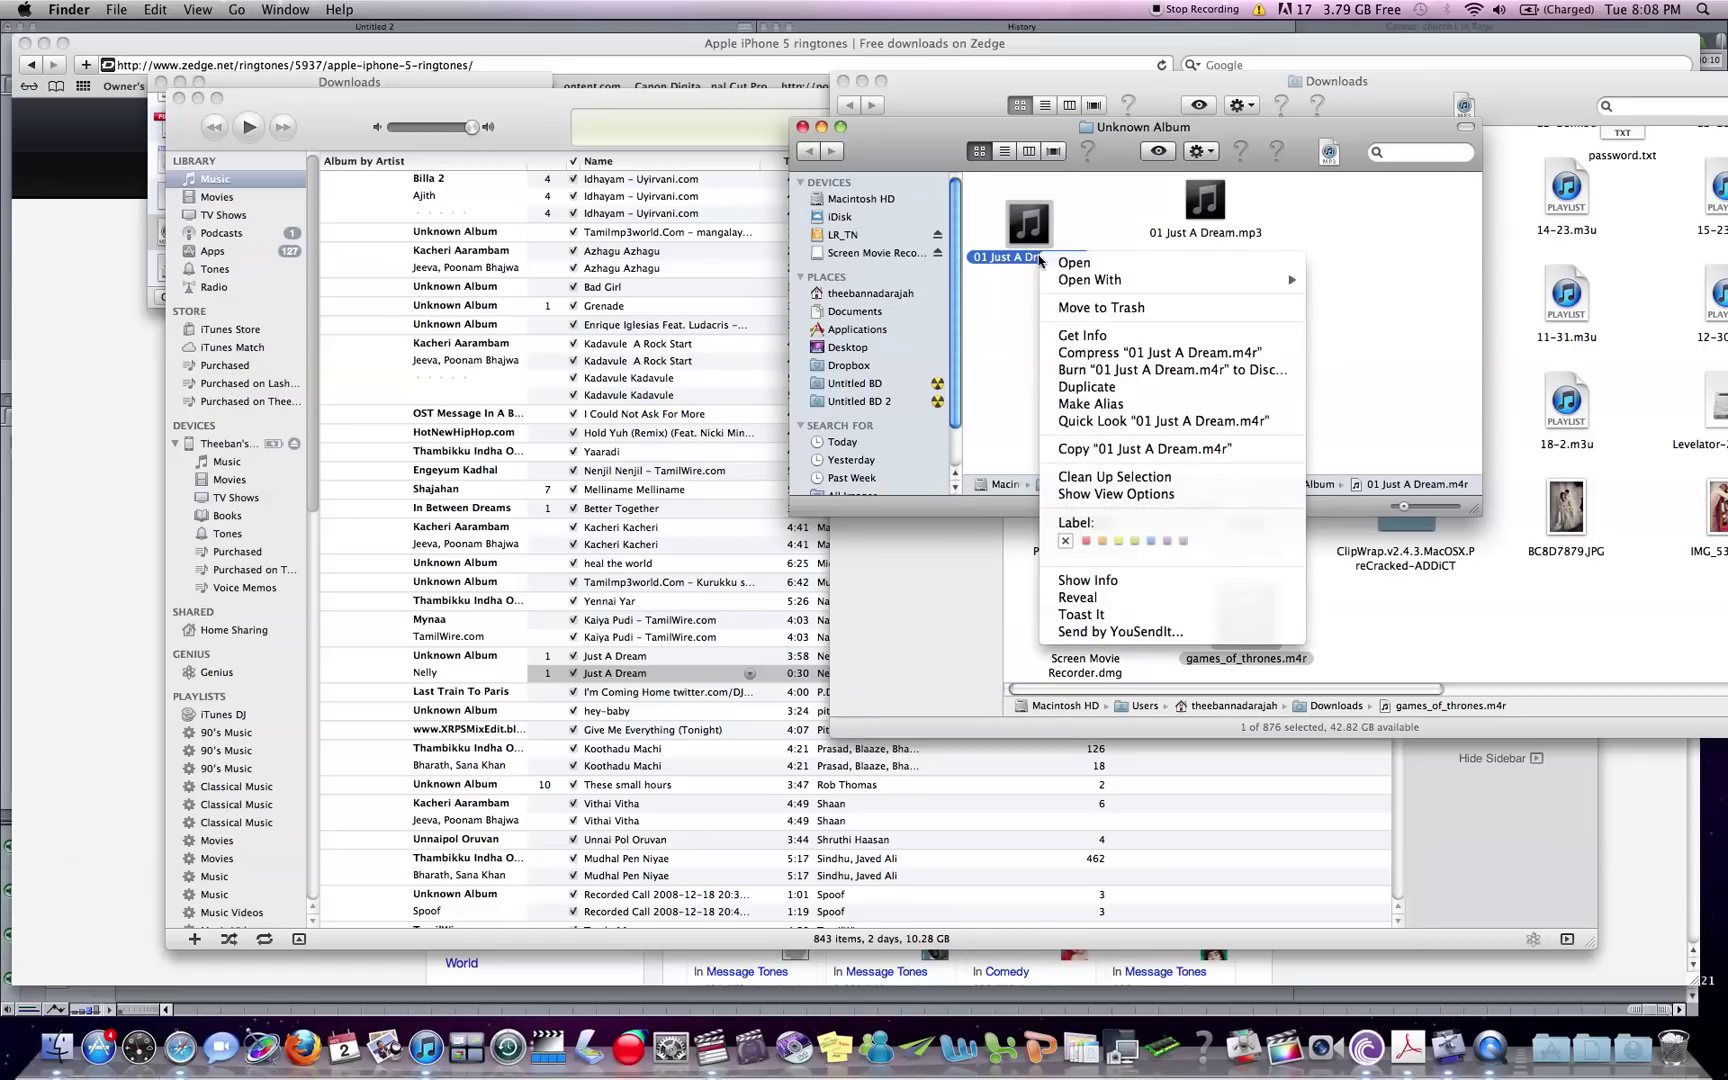
left_click(1155, 450)
left_click(1070, 339)
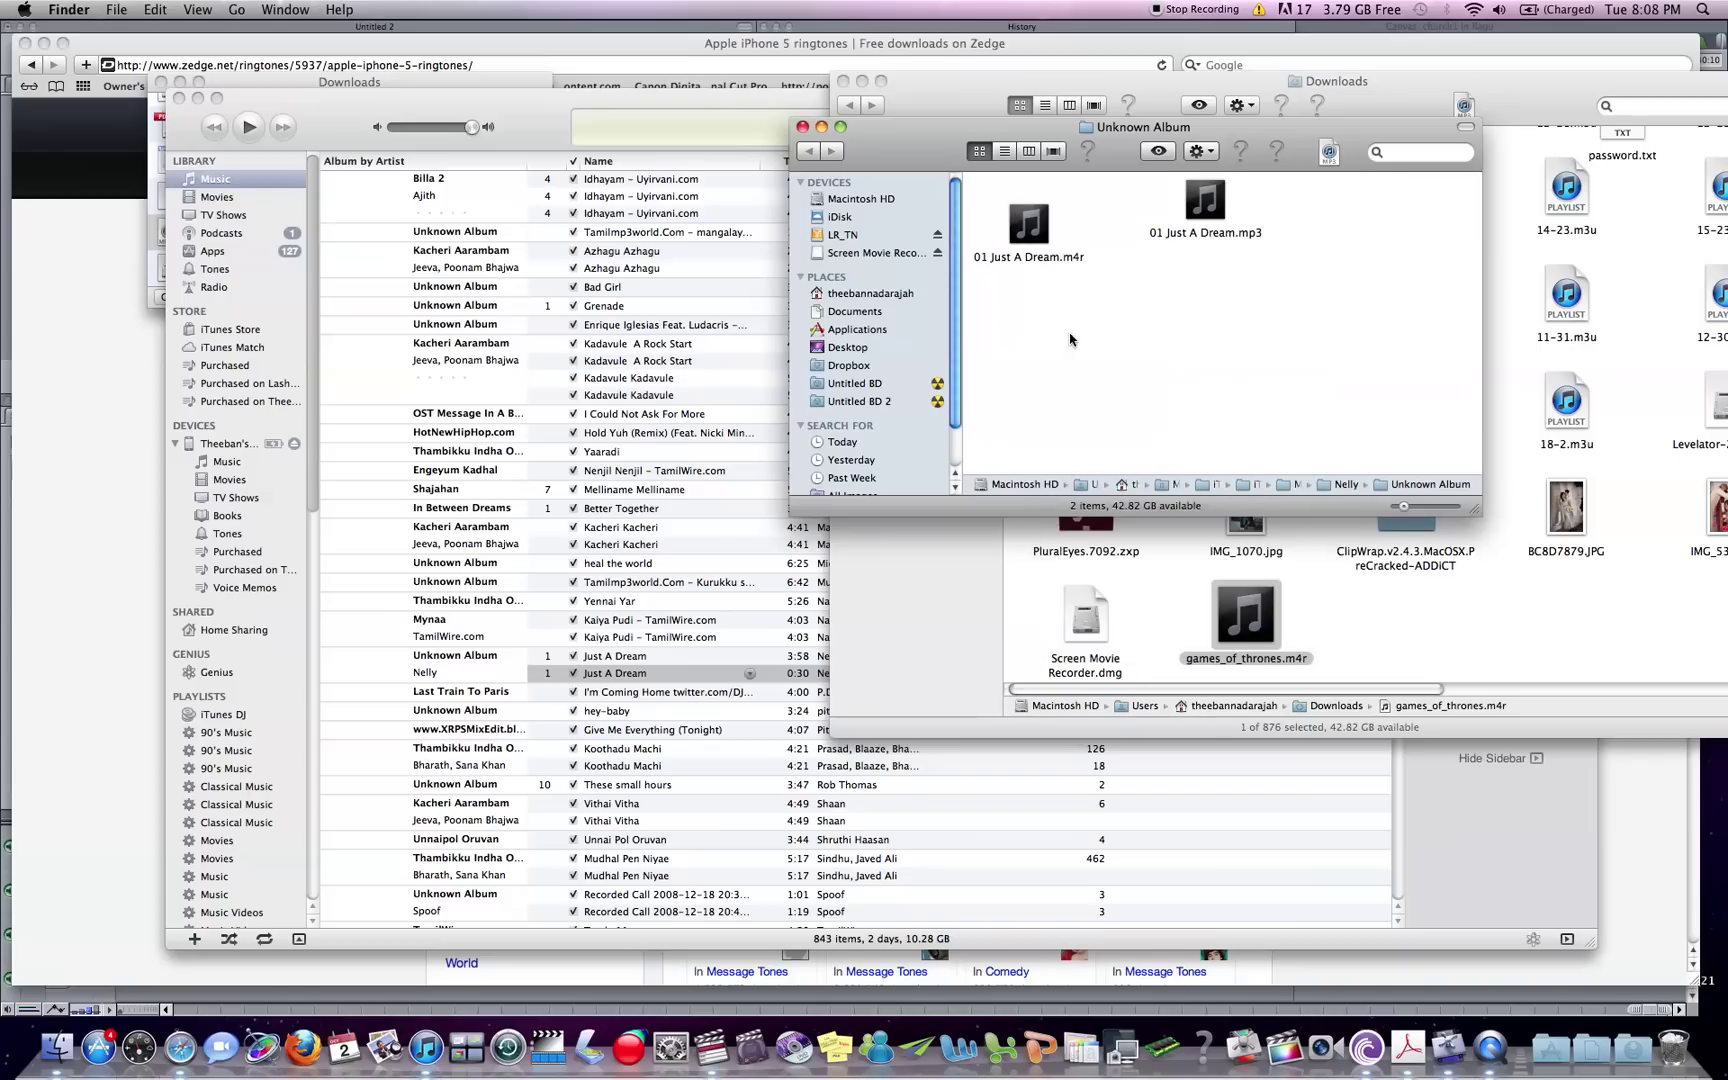
right_click(1148, 420)
left_click(1200, 482)
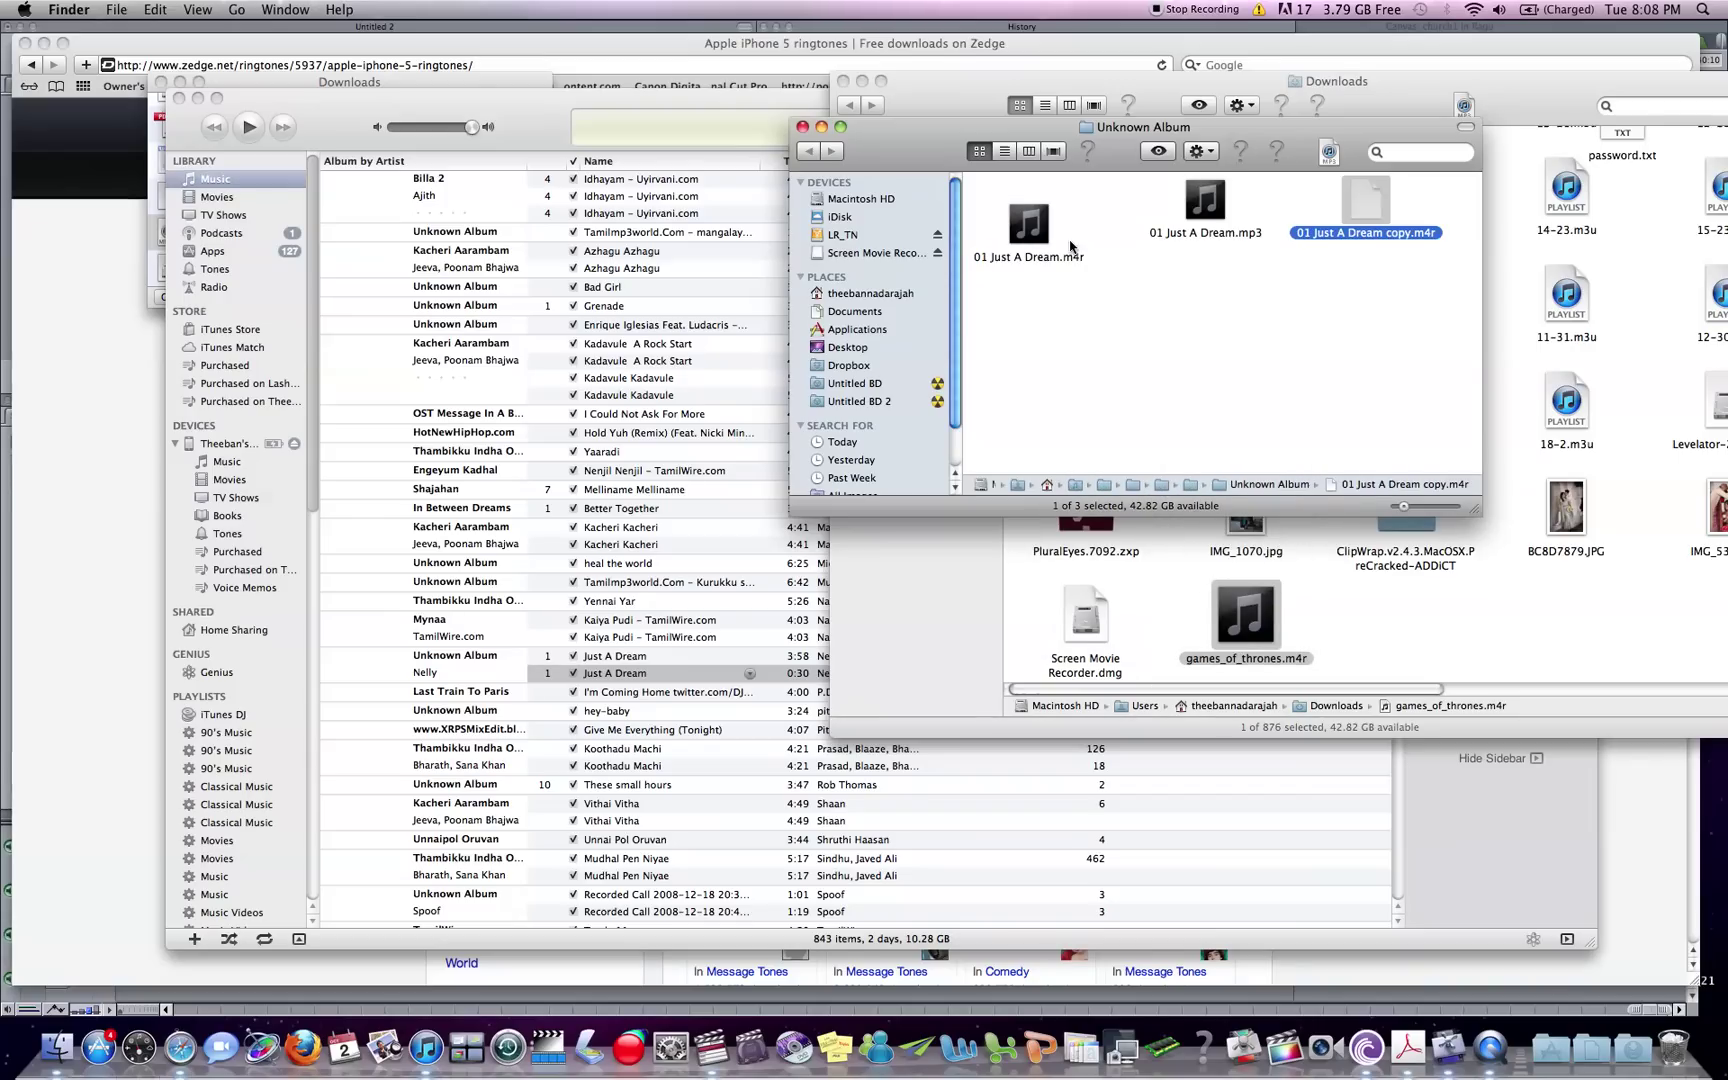
left_click(1418, 240)
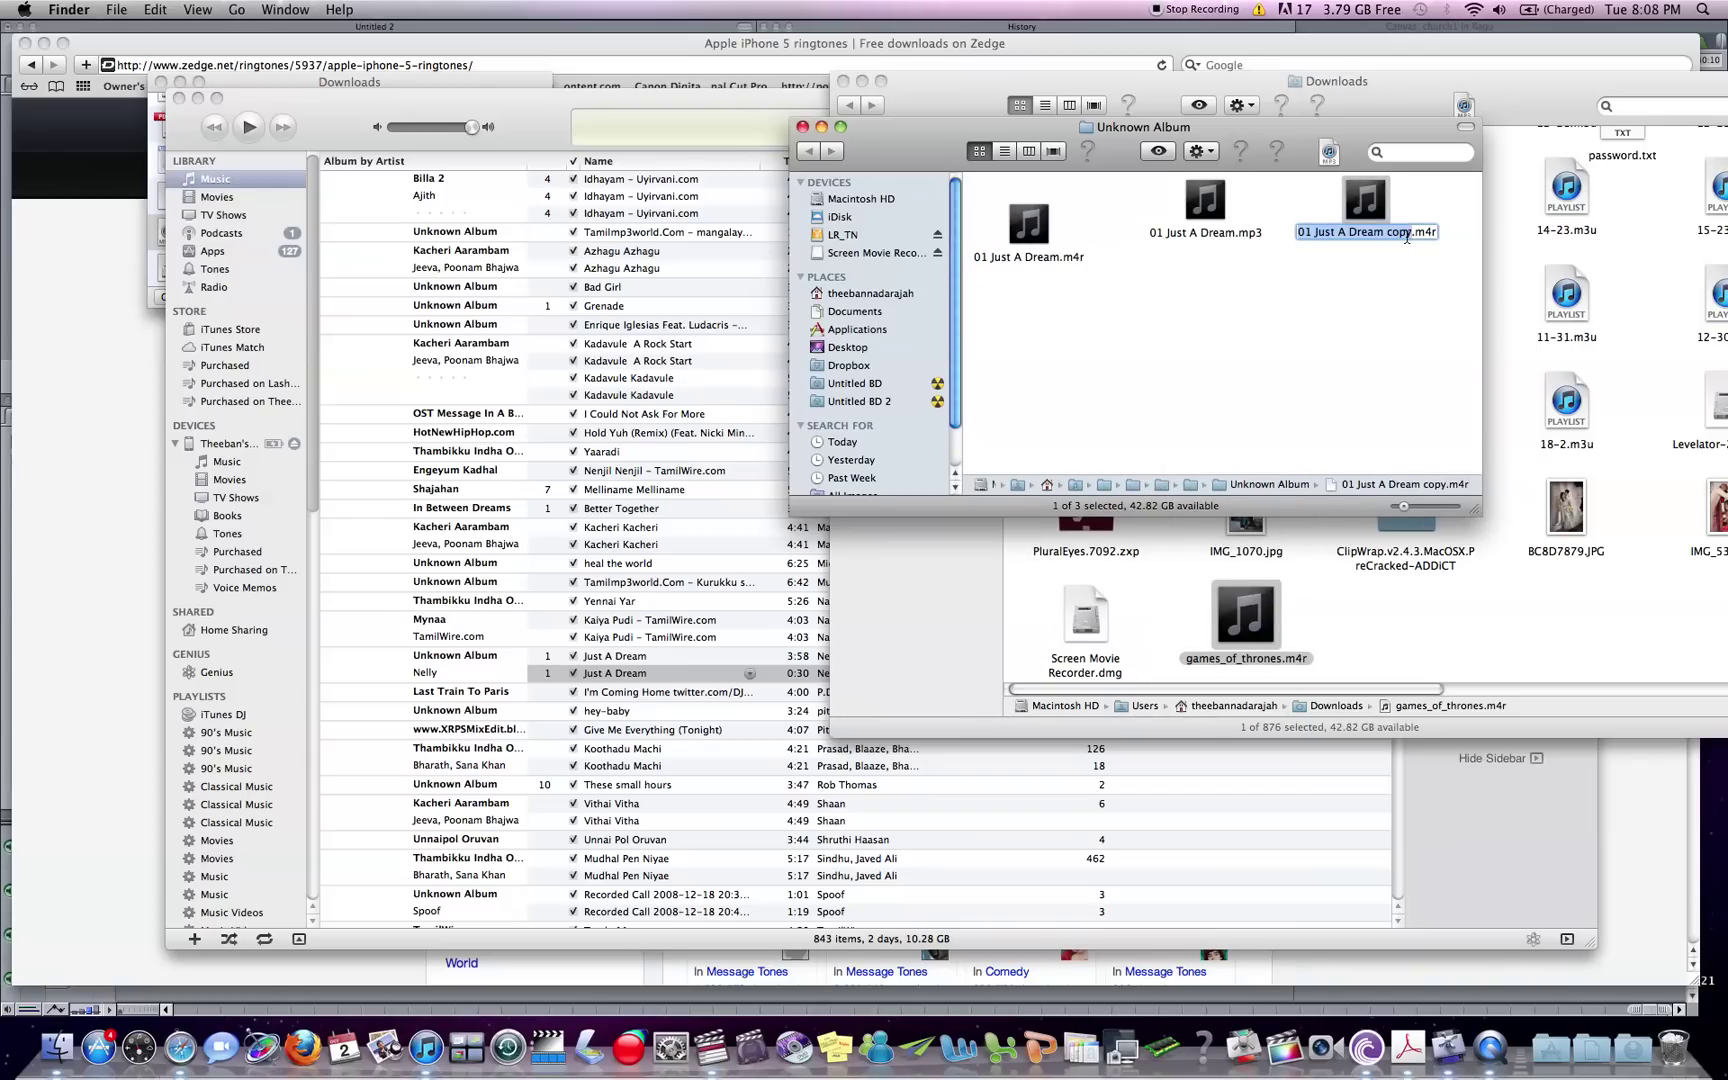
left_click(1408, 234)
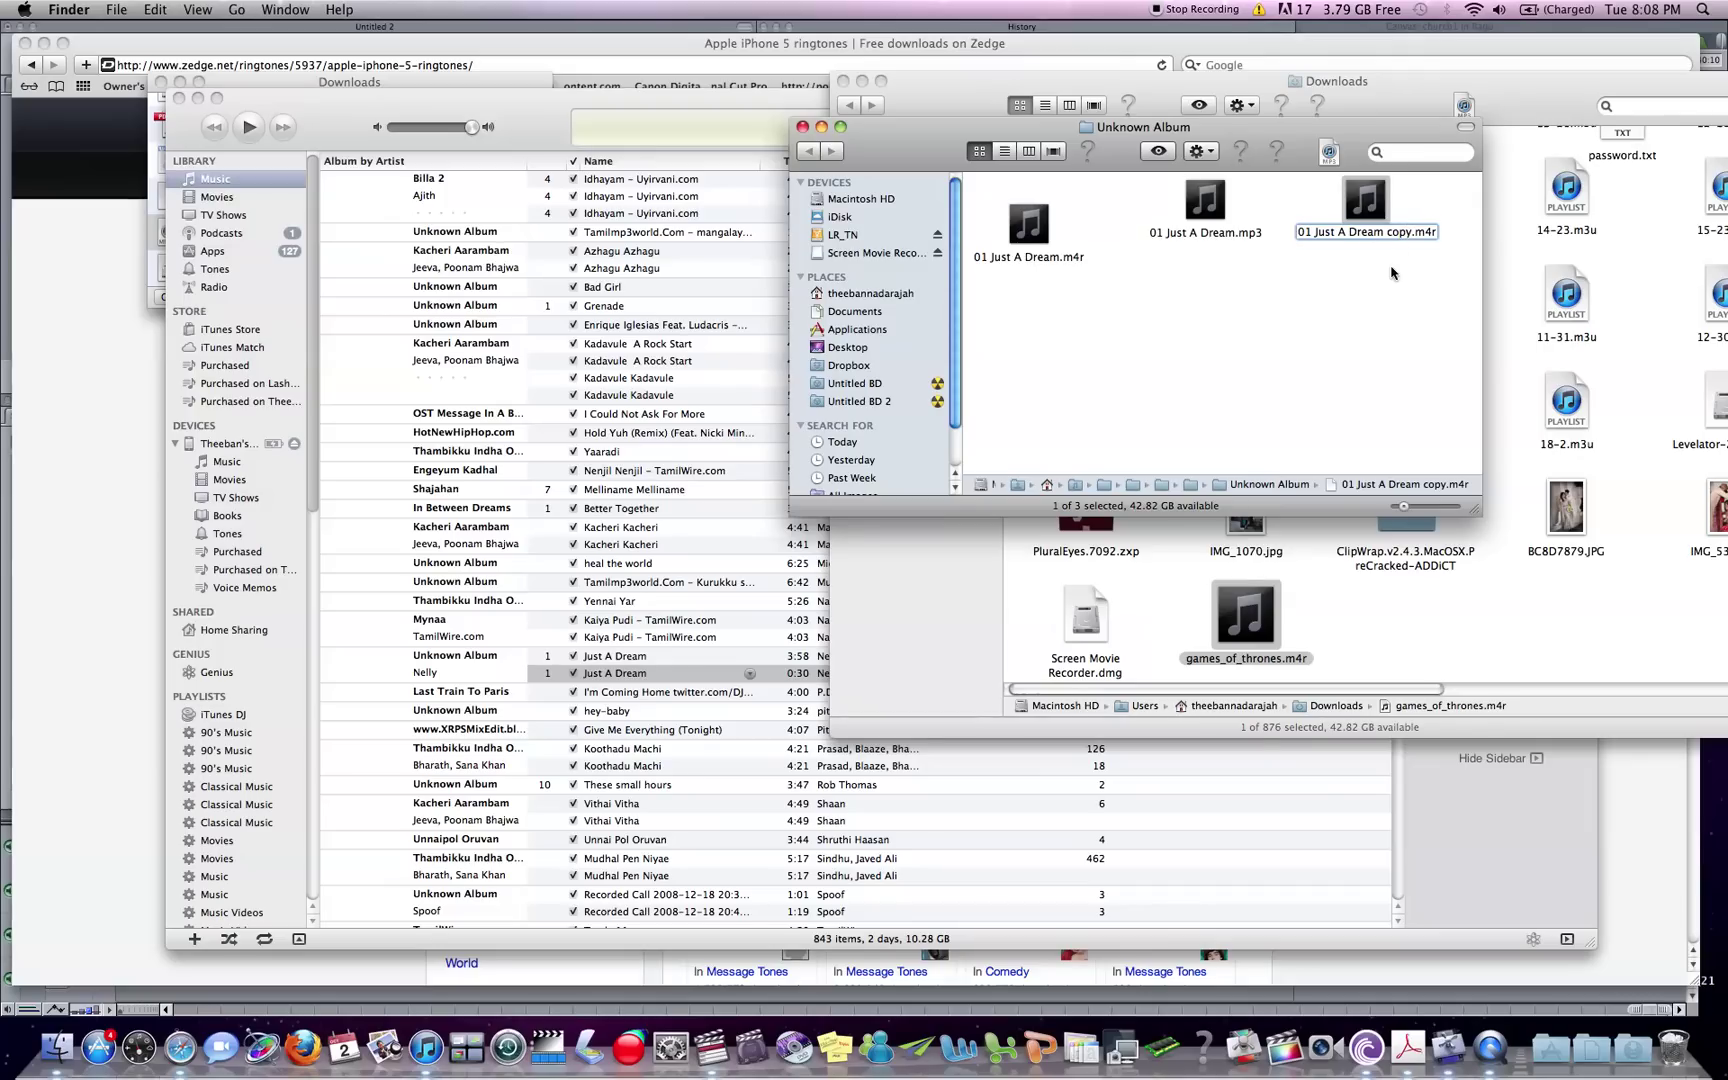
key("Return")
left_click(1111, 257)
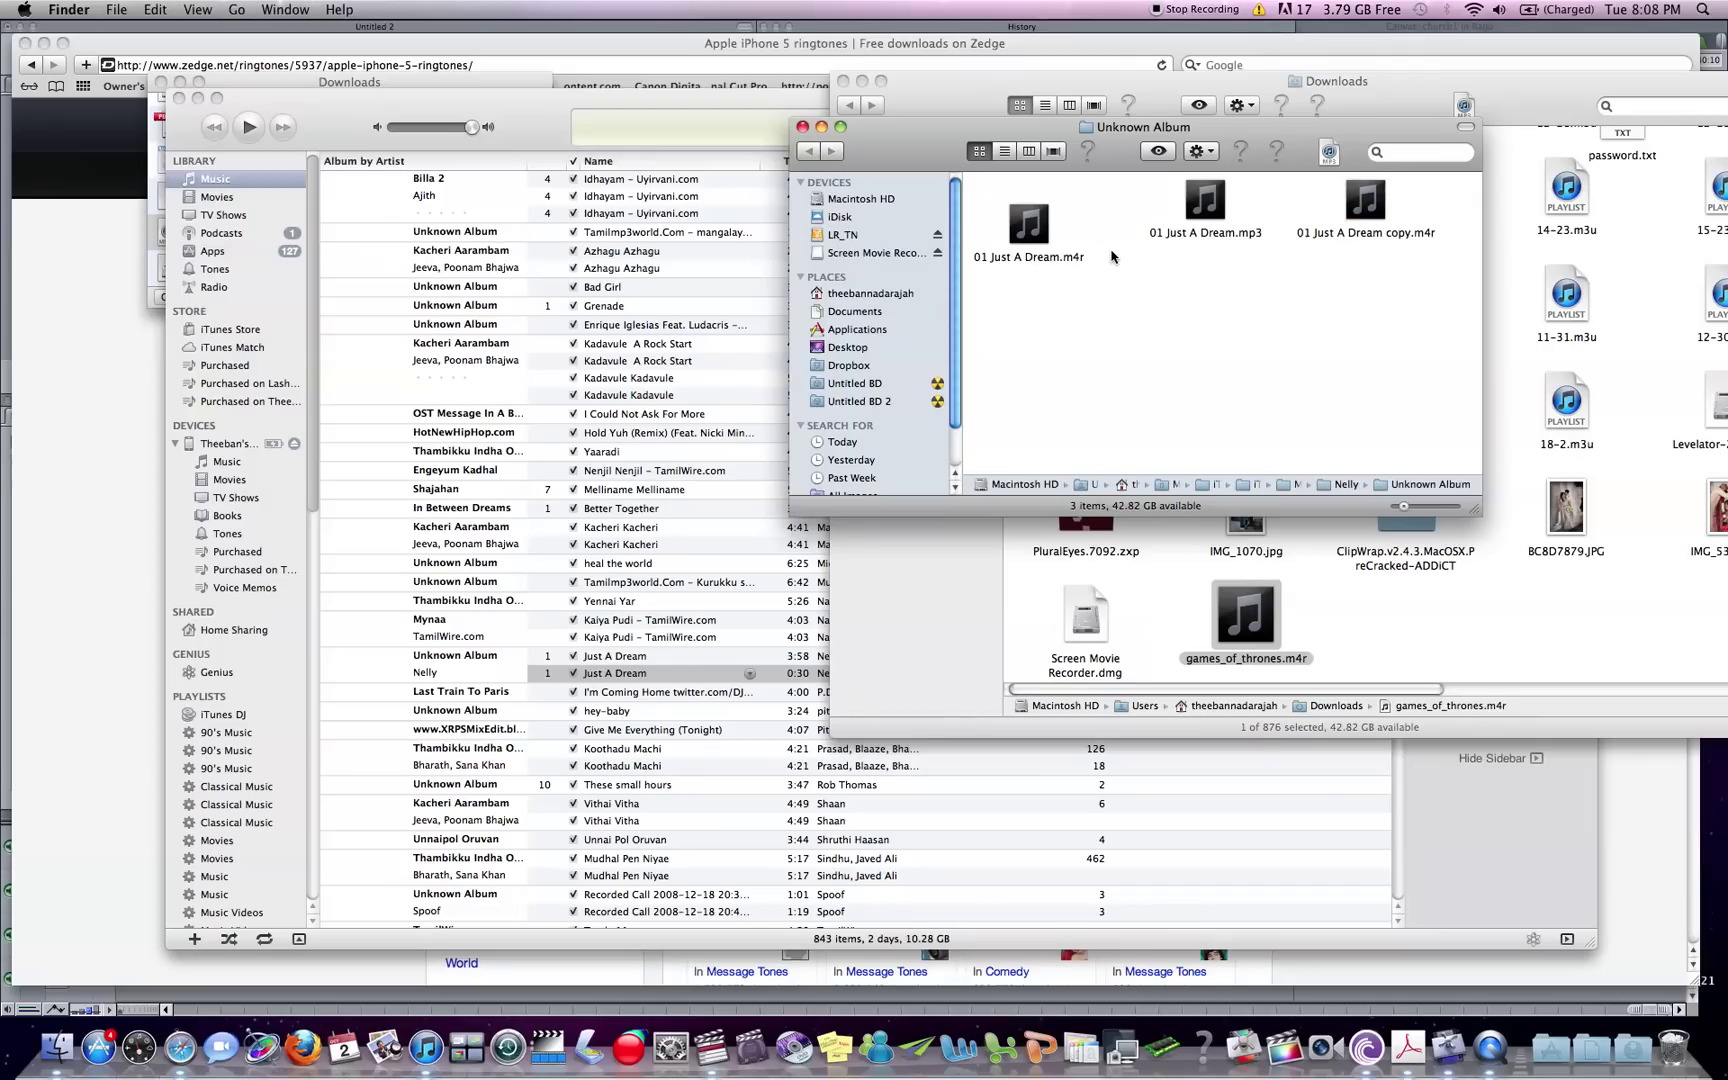
Delete the 0:30 Just A Dream track from iTunes, moving its file to the Trash
left_click(632, 675)
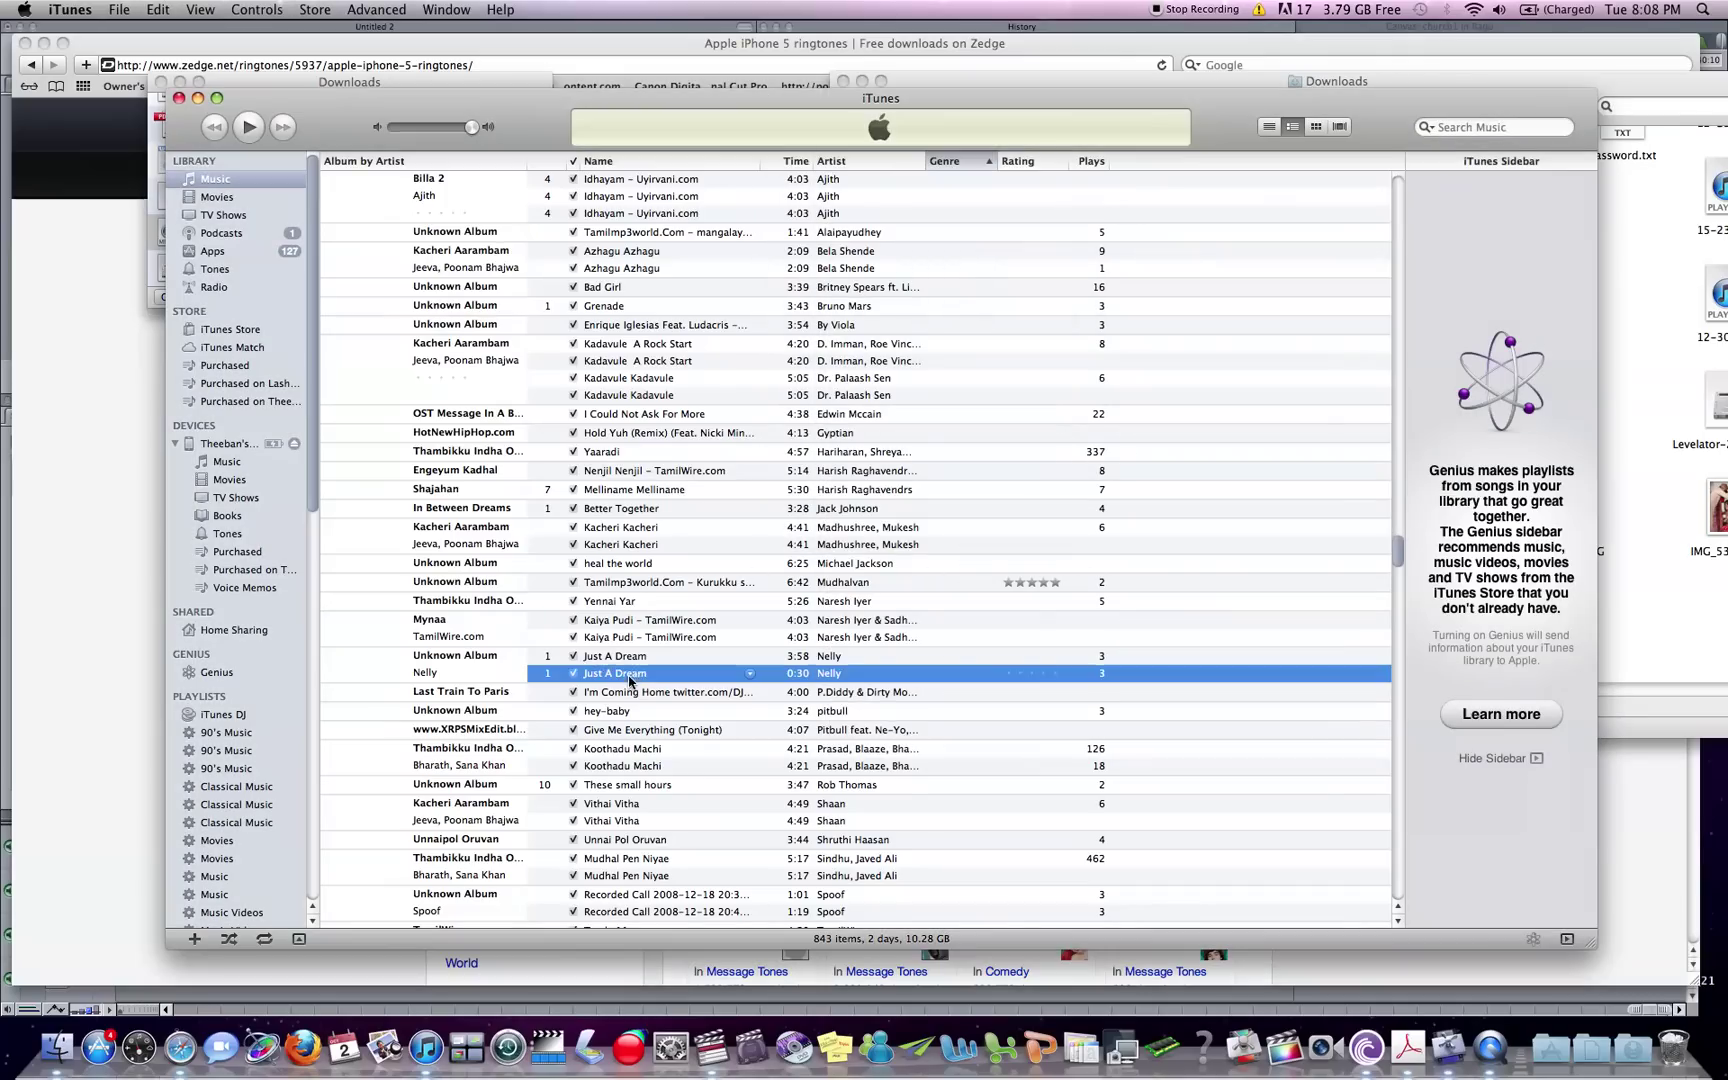
right_click(680, 675)
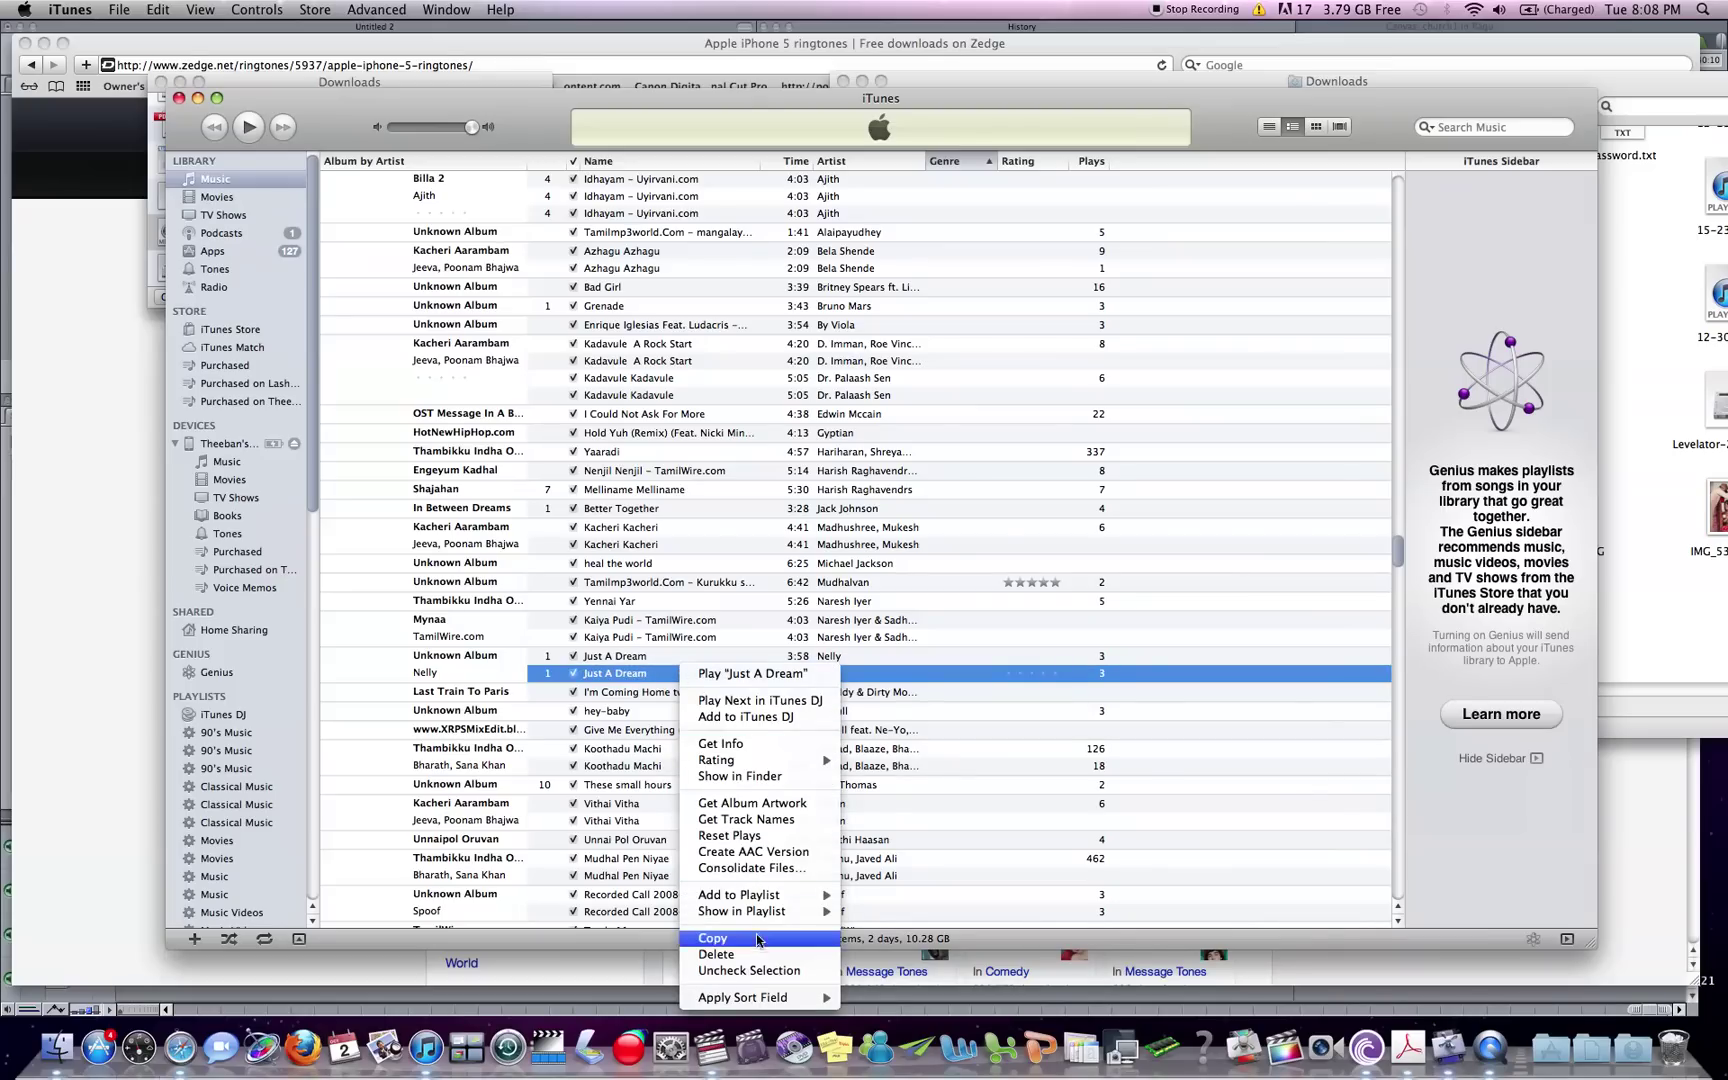
key("Escape")
key("Delete")
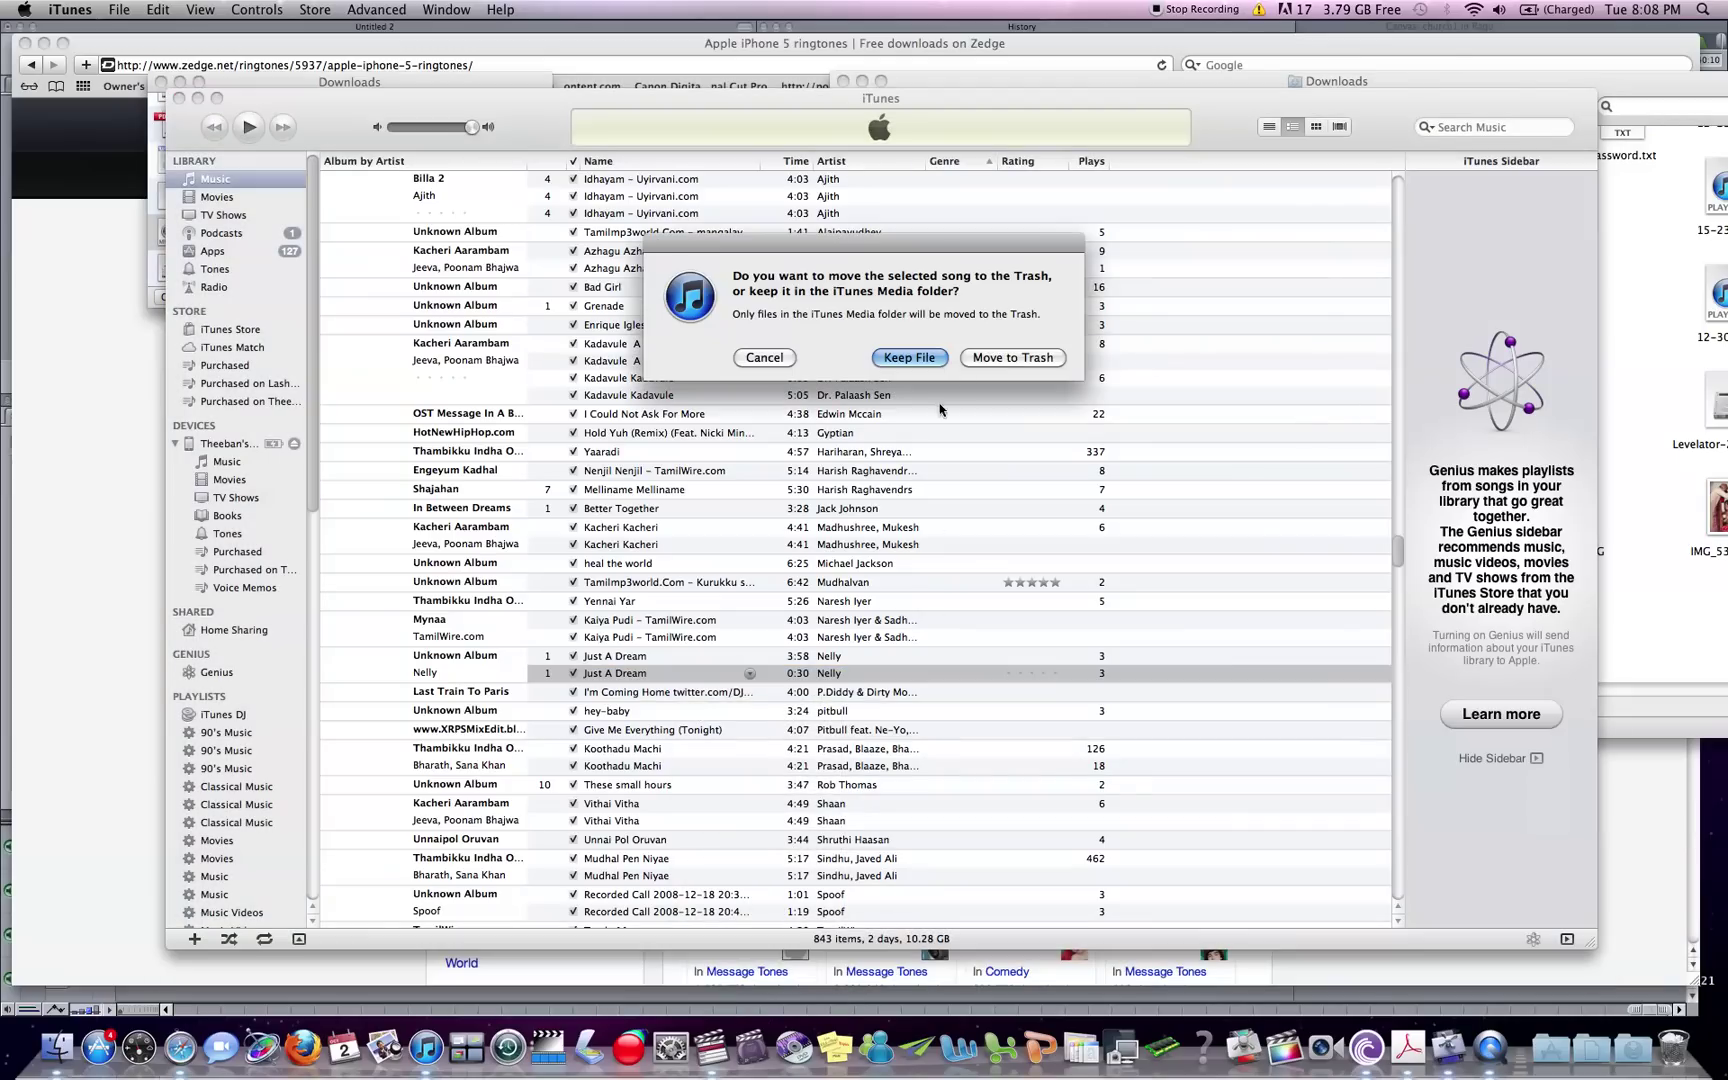
left_click(988, 360)
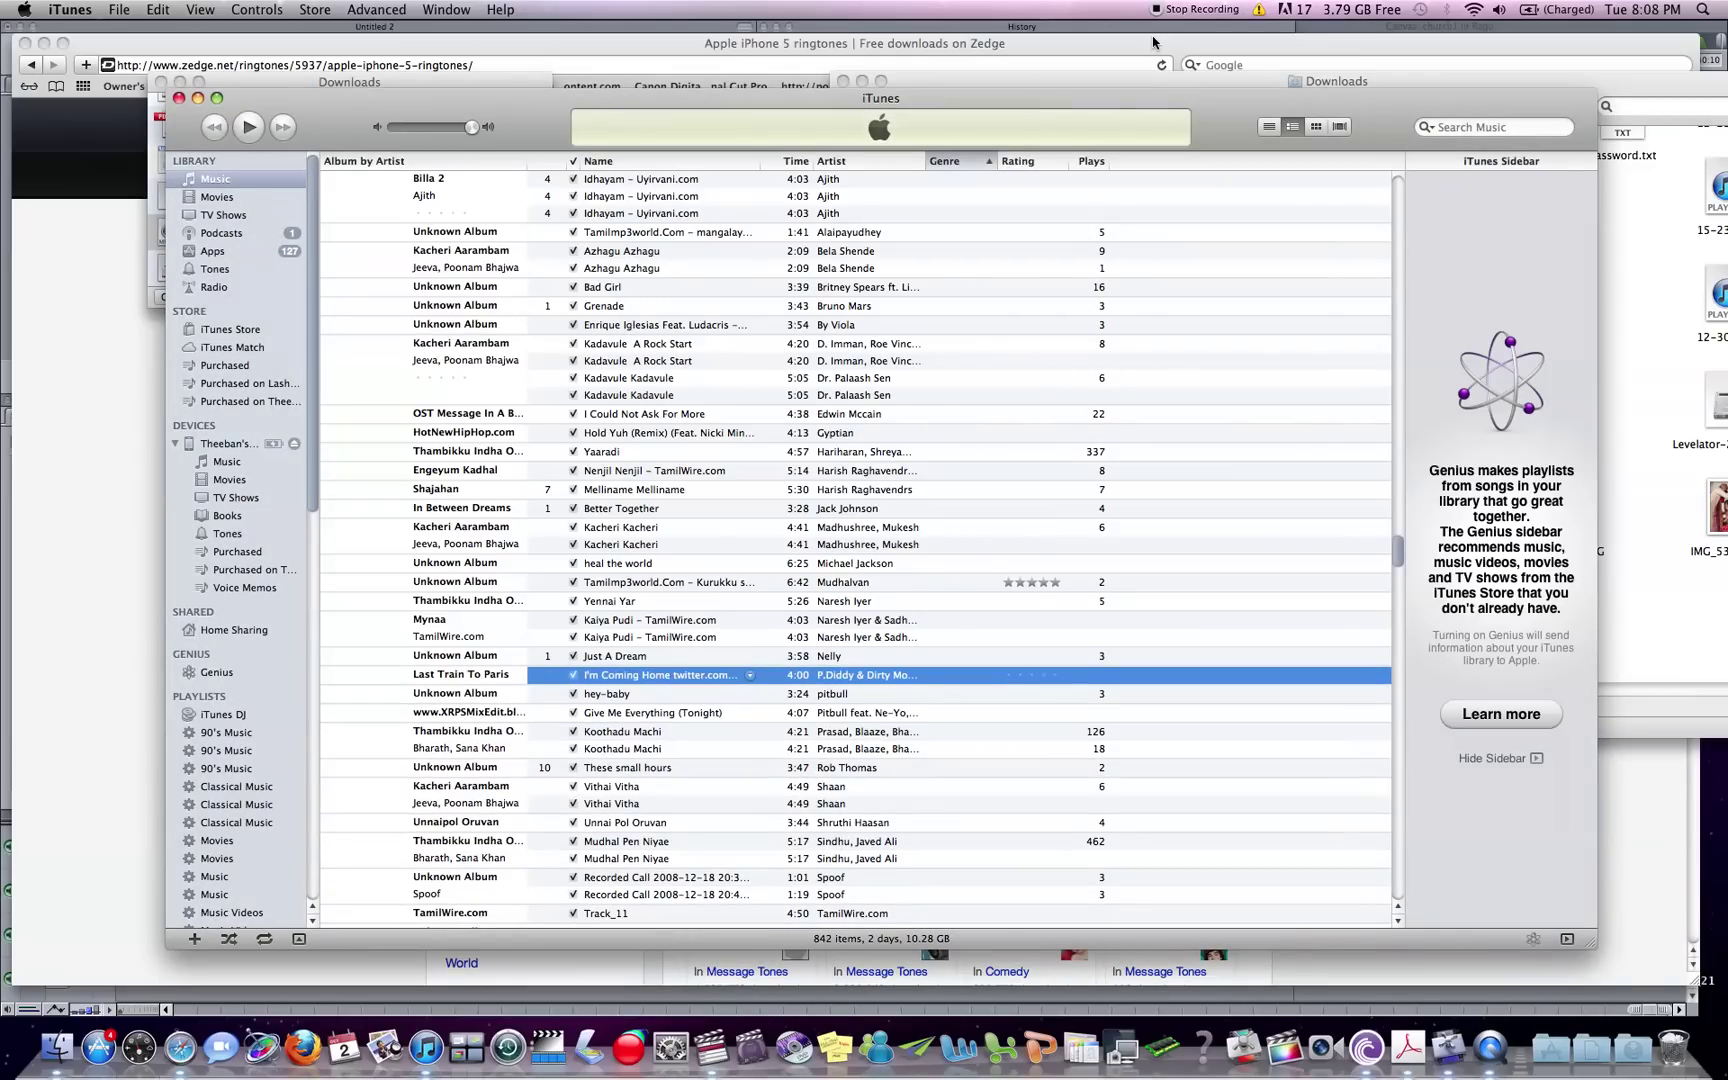
Add 01 Just A Dream copy.m4r from Finder to the iTunes library
key("super+Tab")
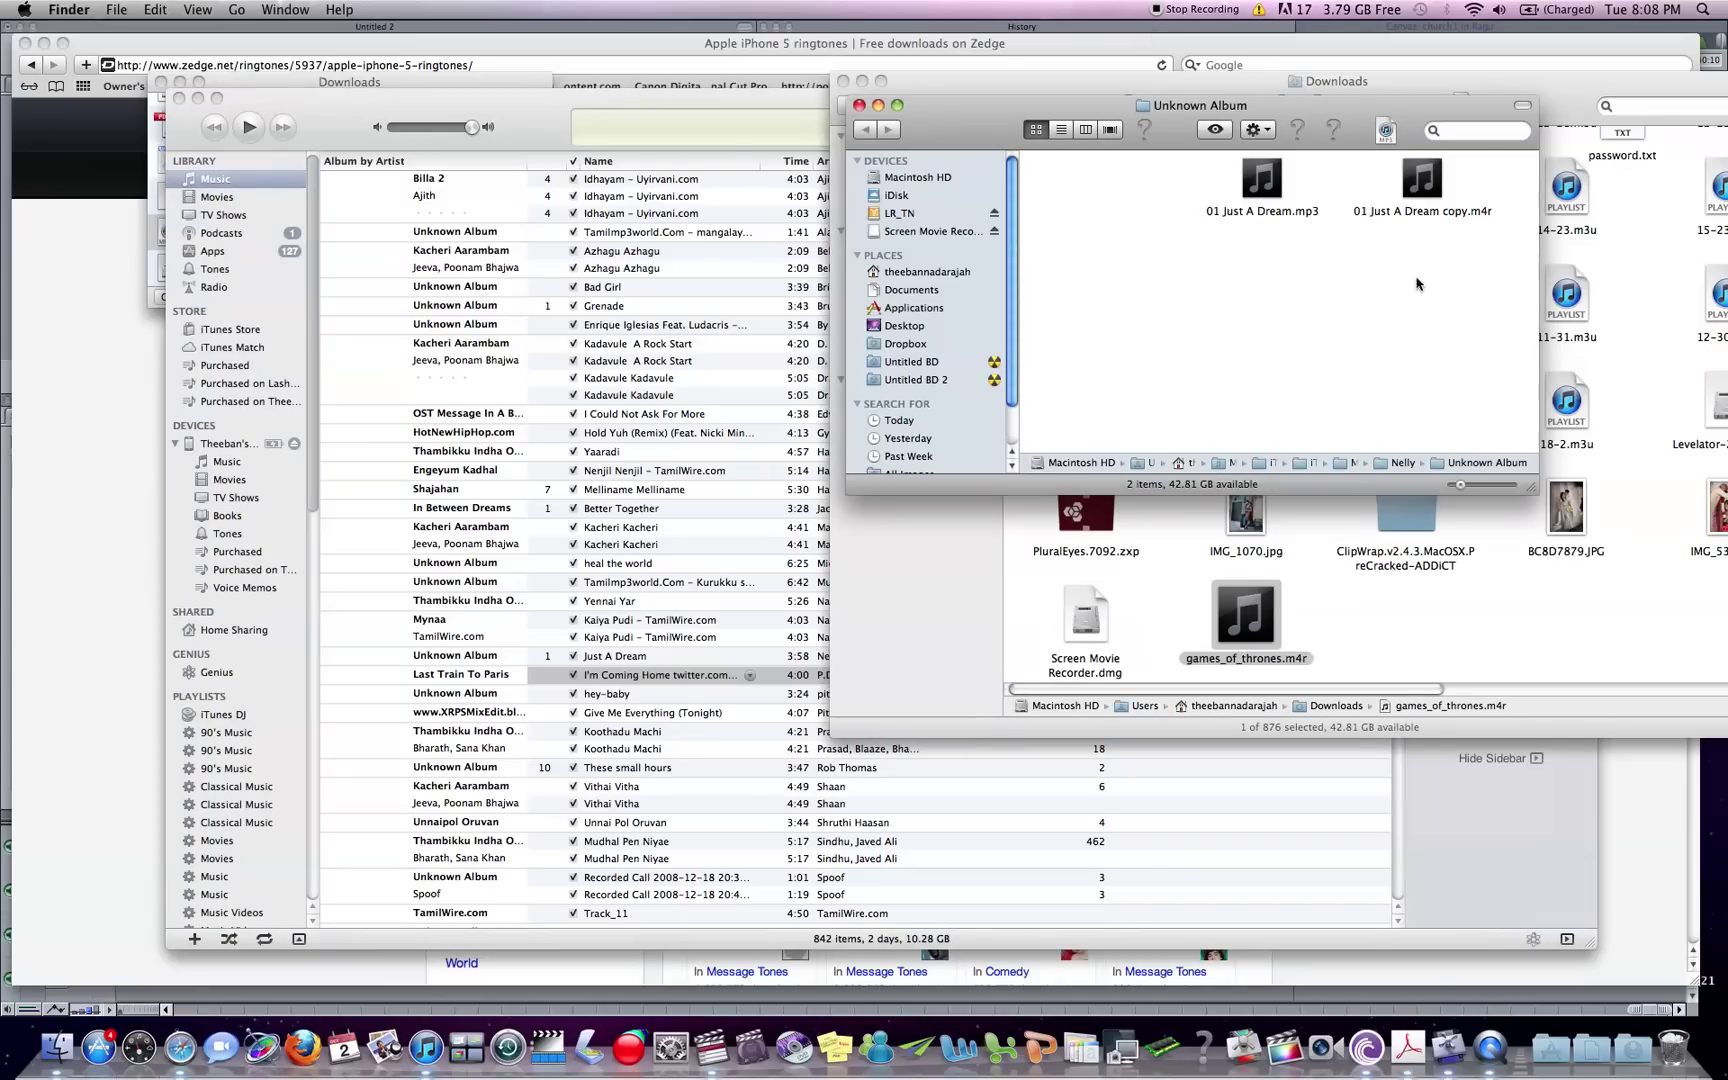
left_click_drag(1440, 185, 222, 270)
left_click(1401, 313)
Copy the Just A Dream ringtone from Library Tones onto the iPhone's Tones
left_click(220, 271)
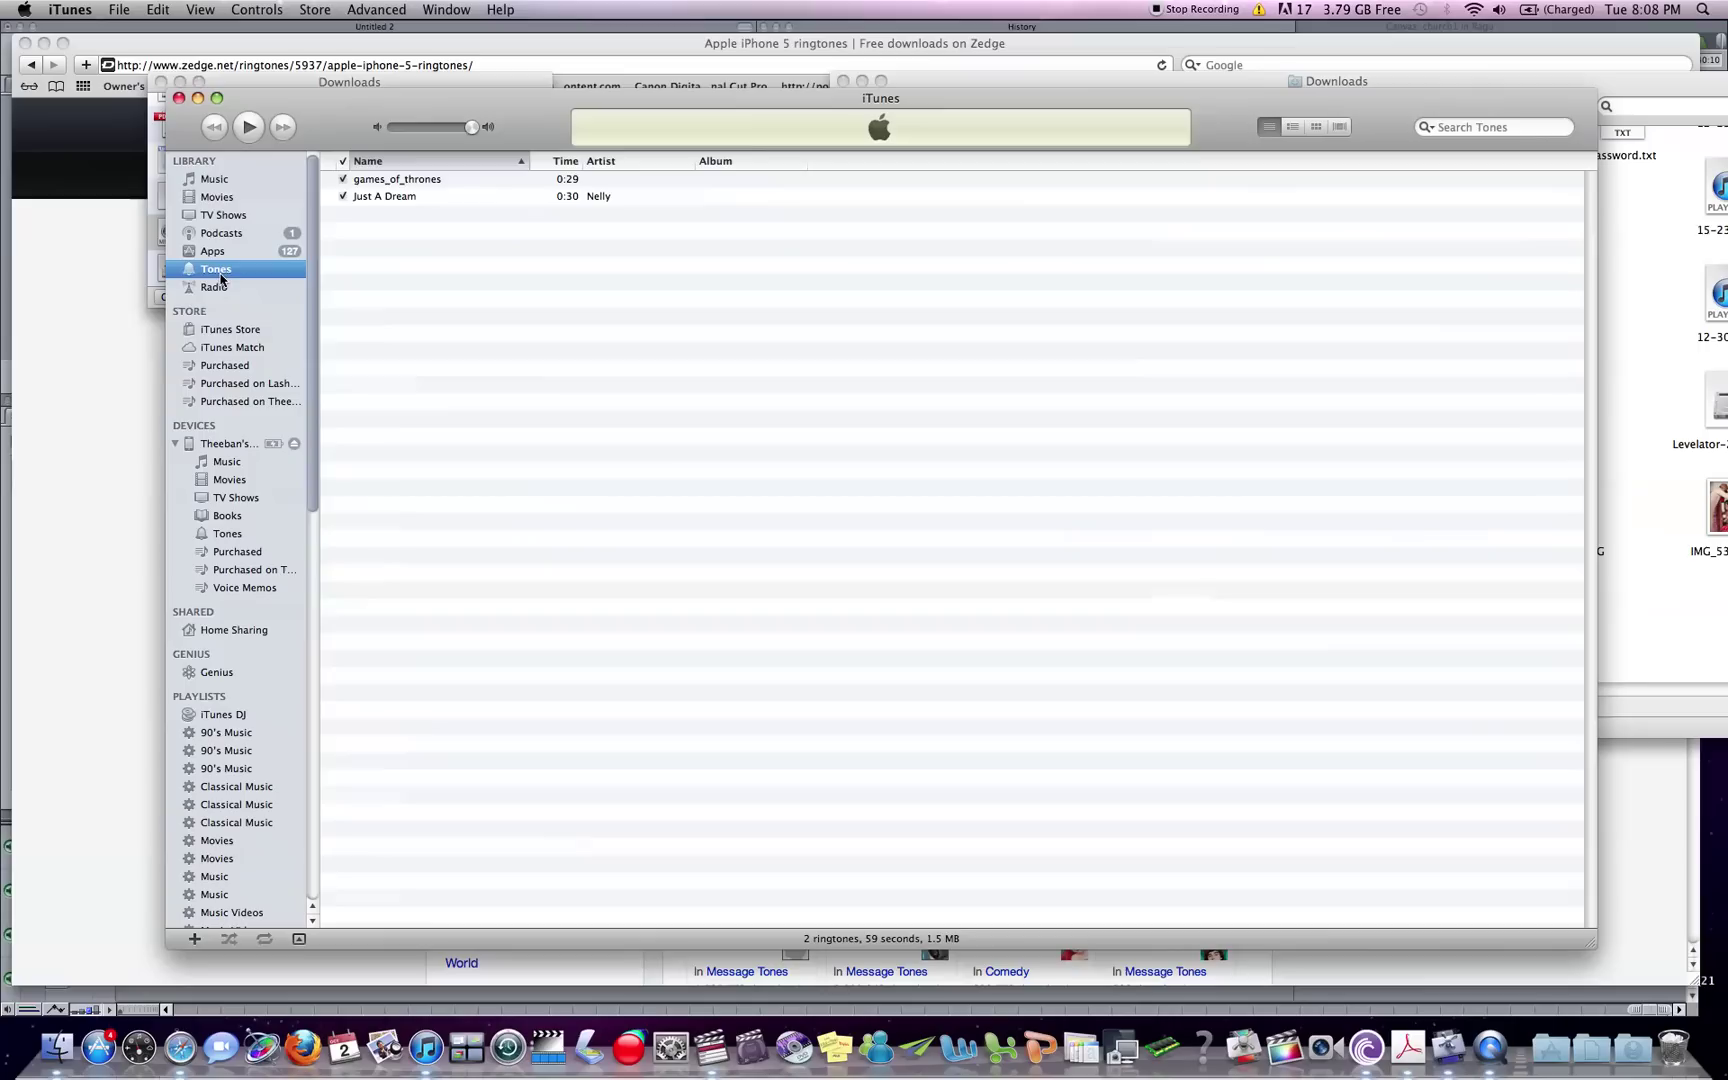
left_click(401, 199)
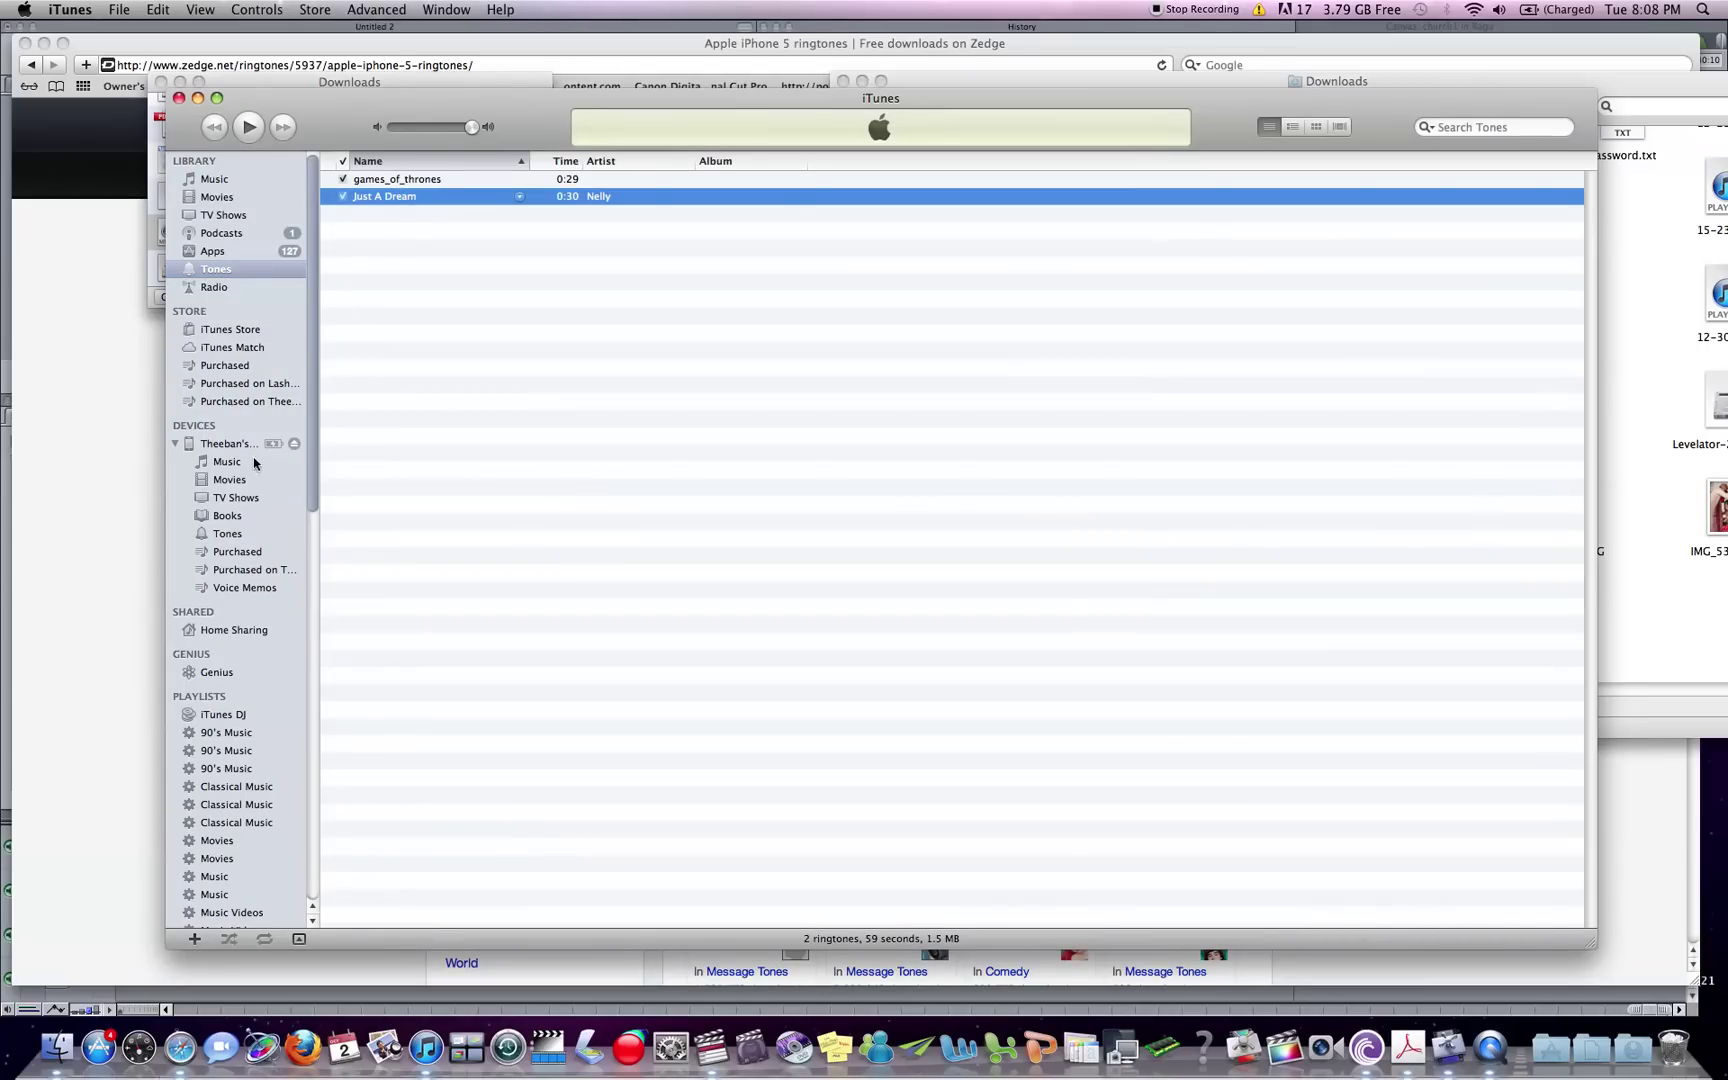
left_click(238, 535)
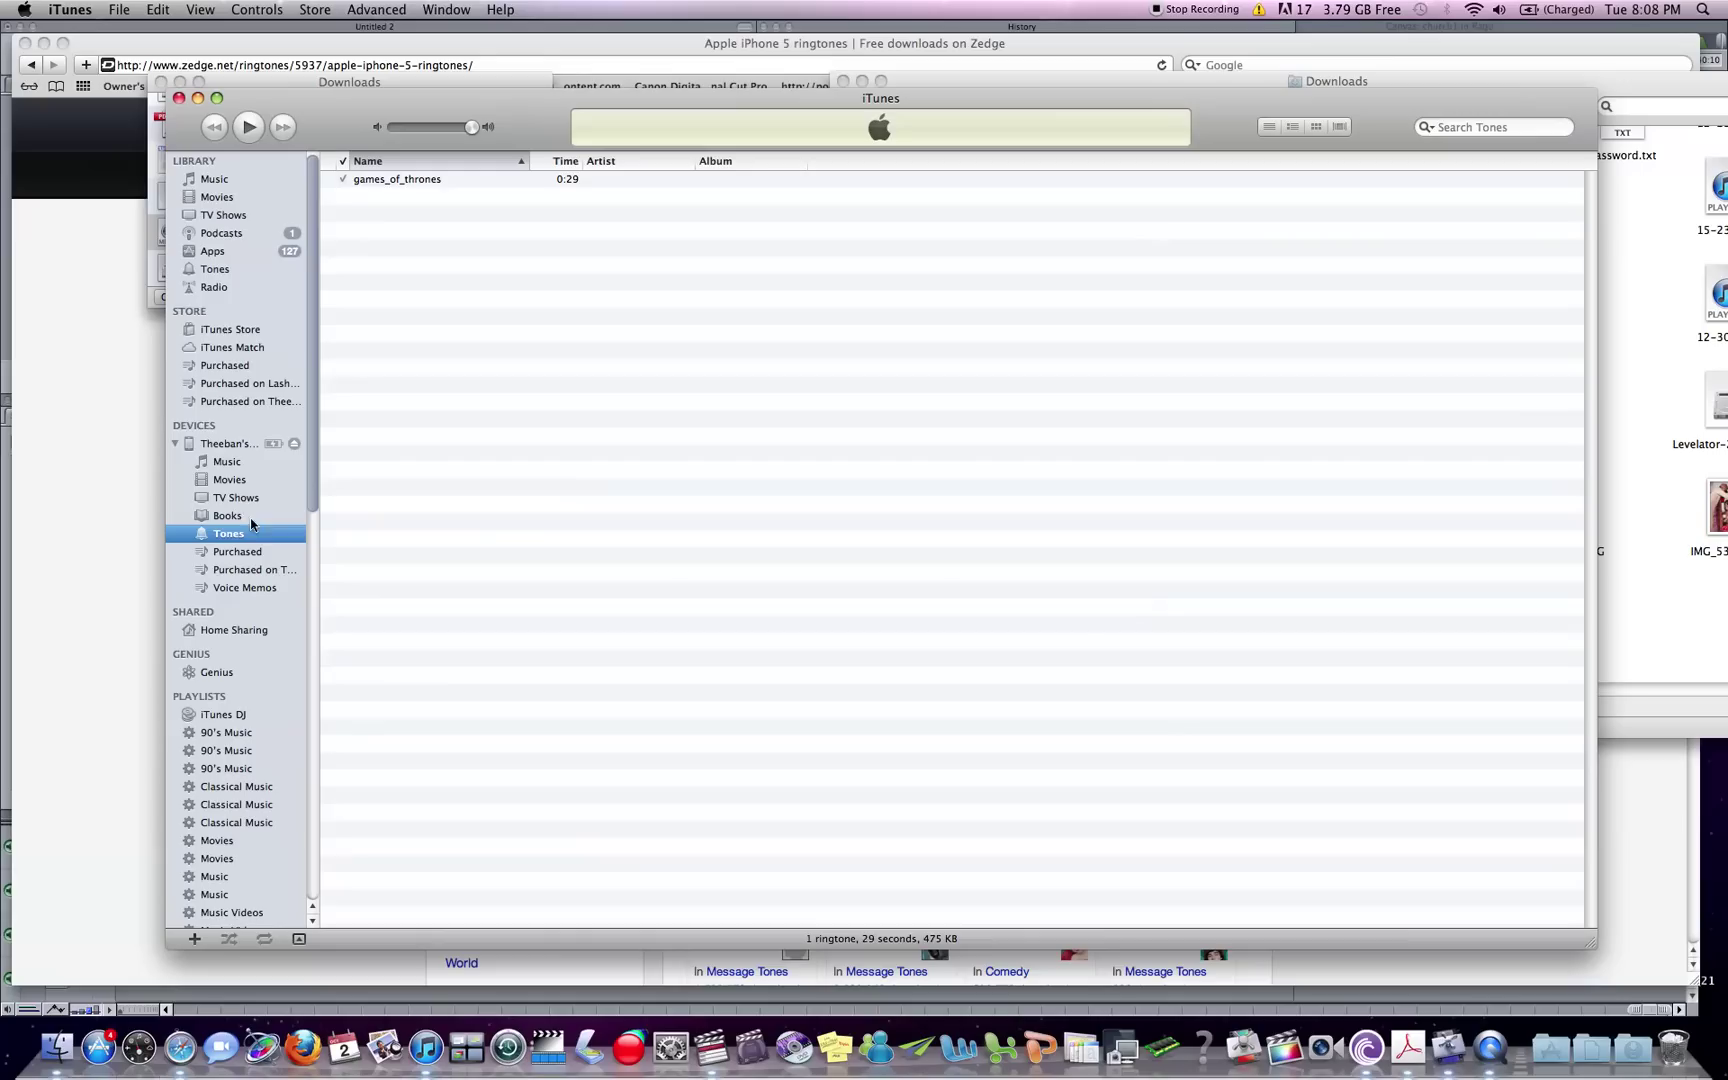
left_click(218, 270)
left_click_drag(387, 192, 222, 537)
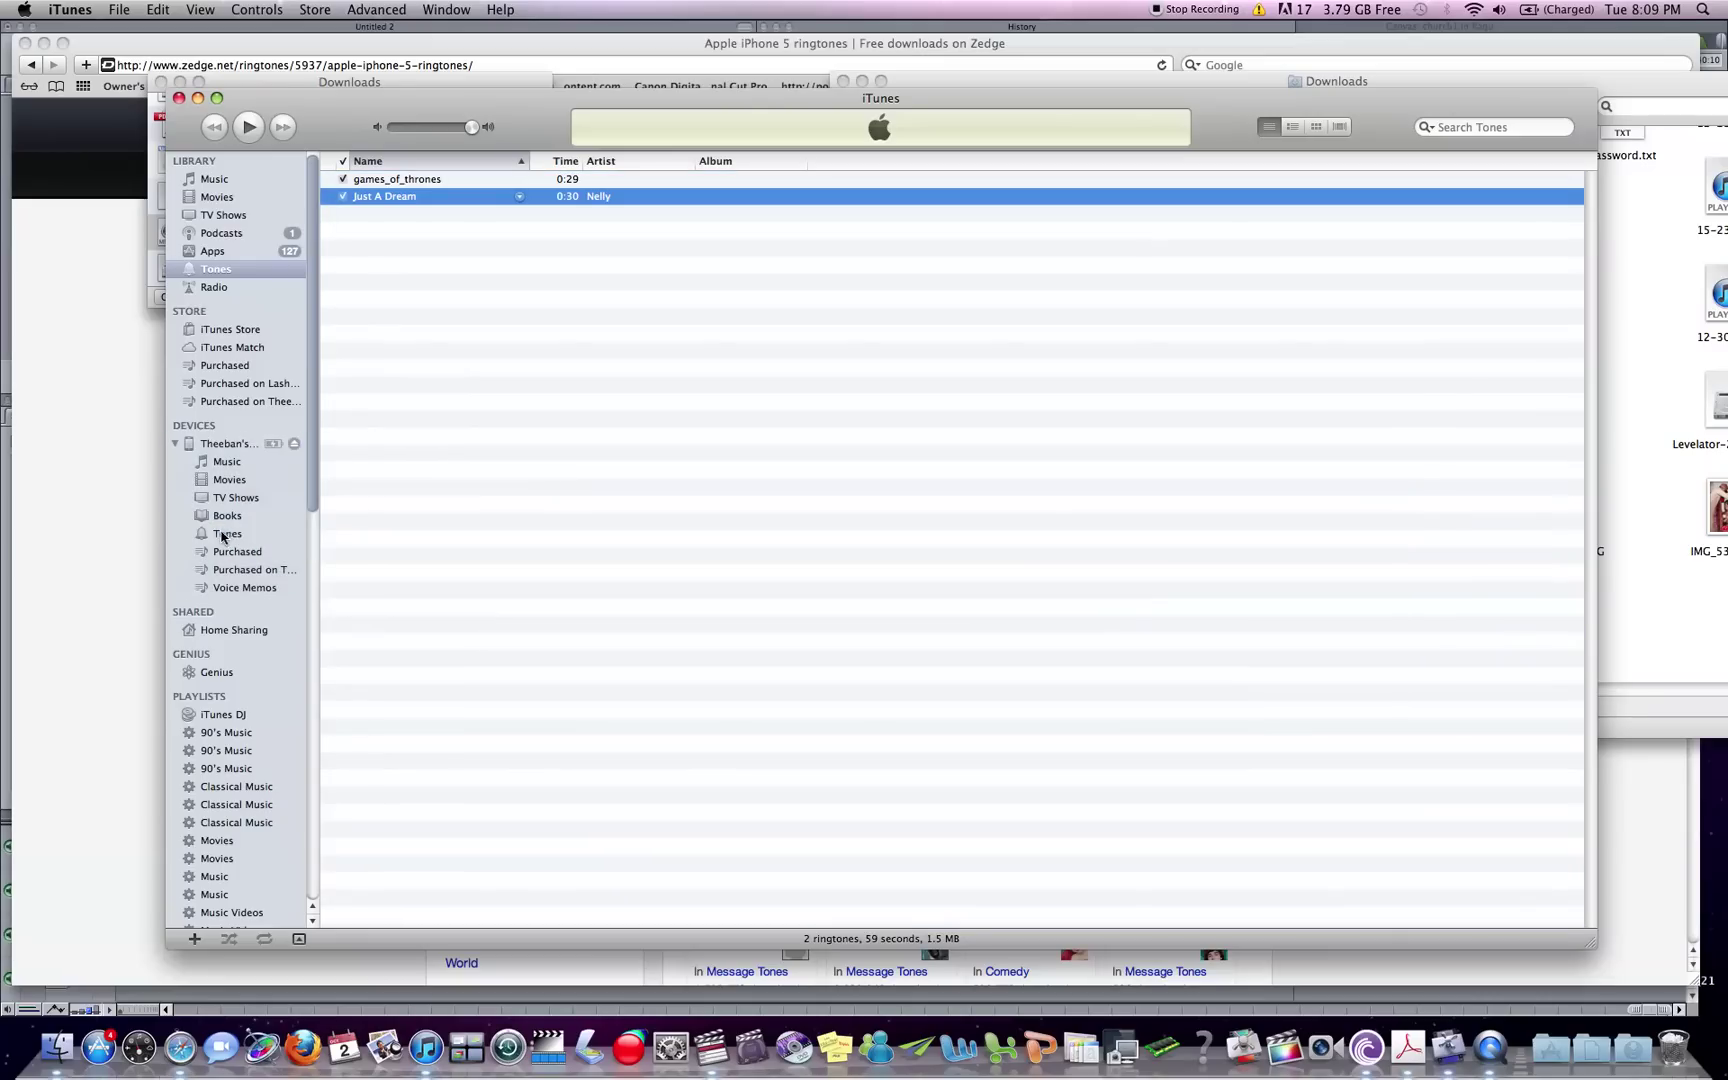
Check the synced ringtone in the iPhone's Tones, then return to Library Tones
left_click(222, 537)
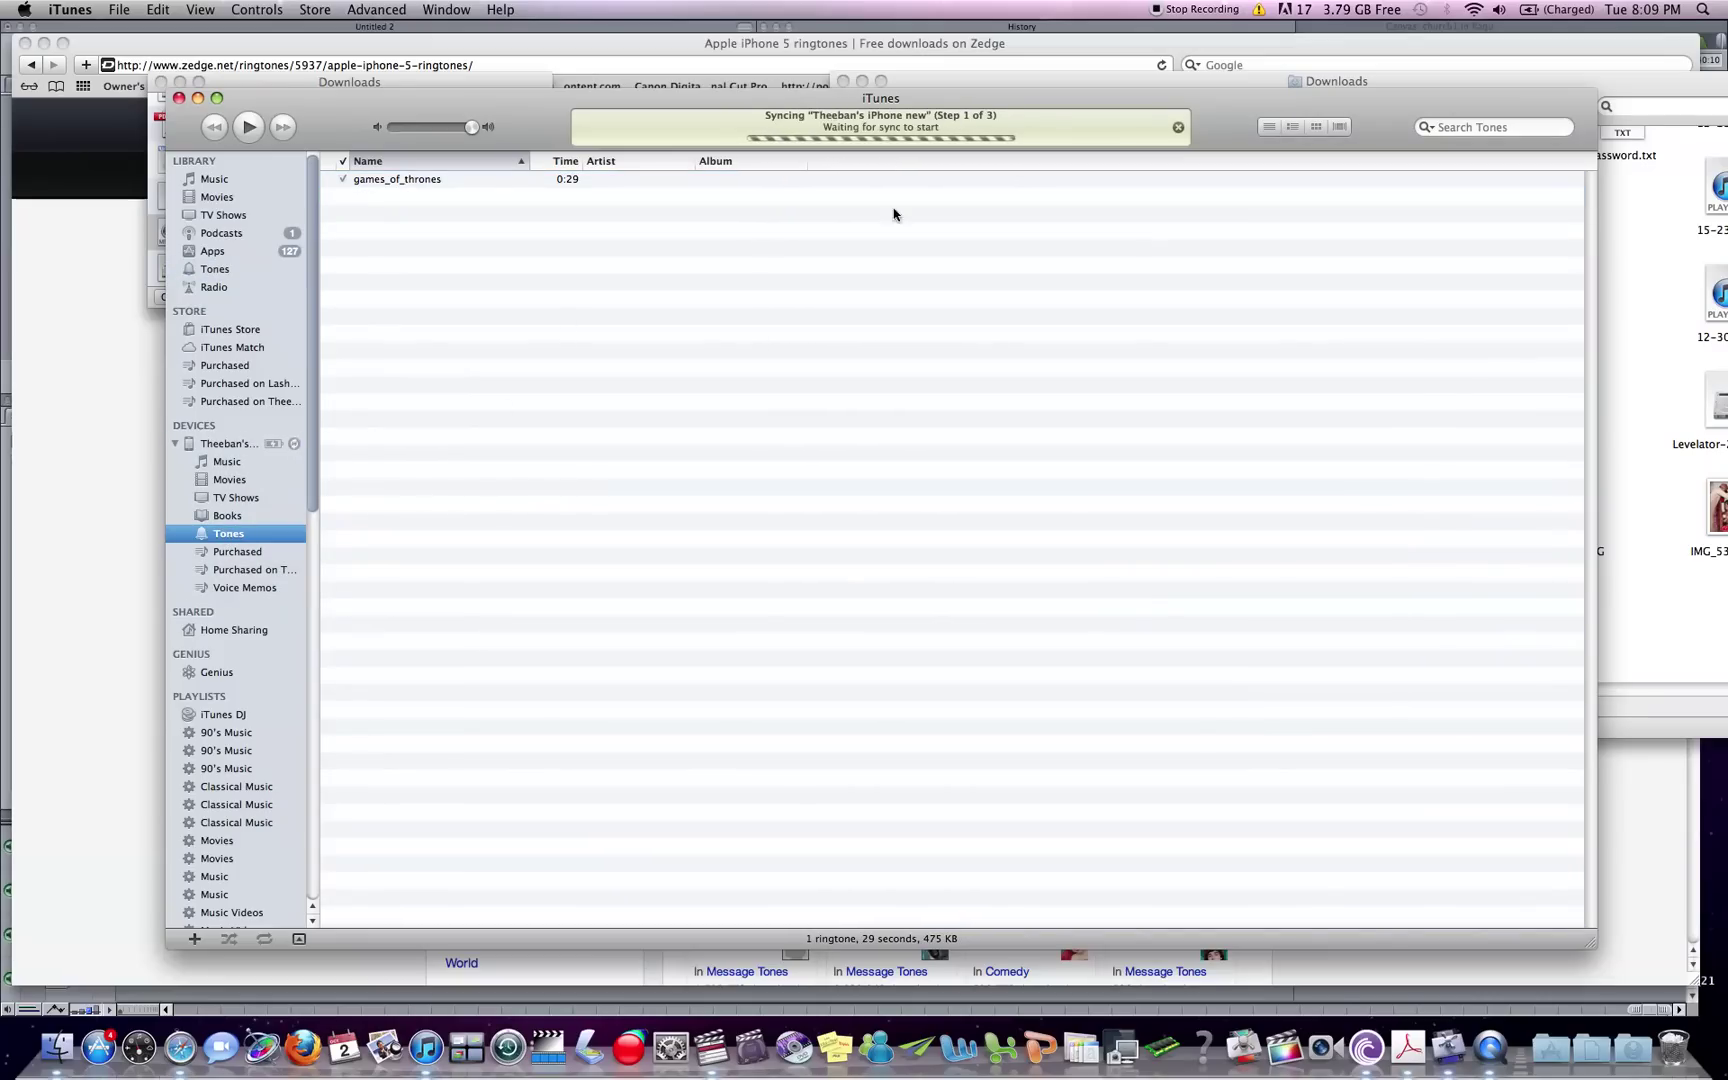
left_click(390, 258)
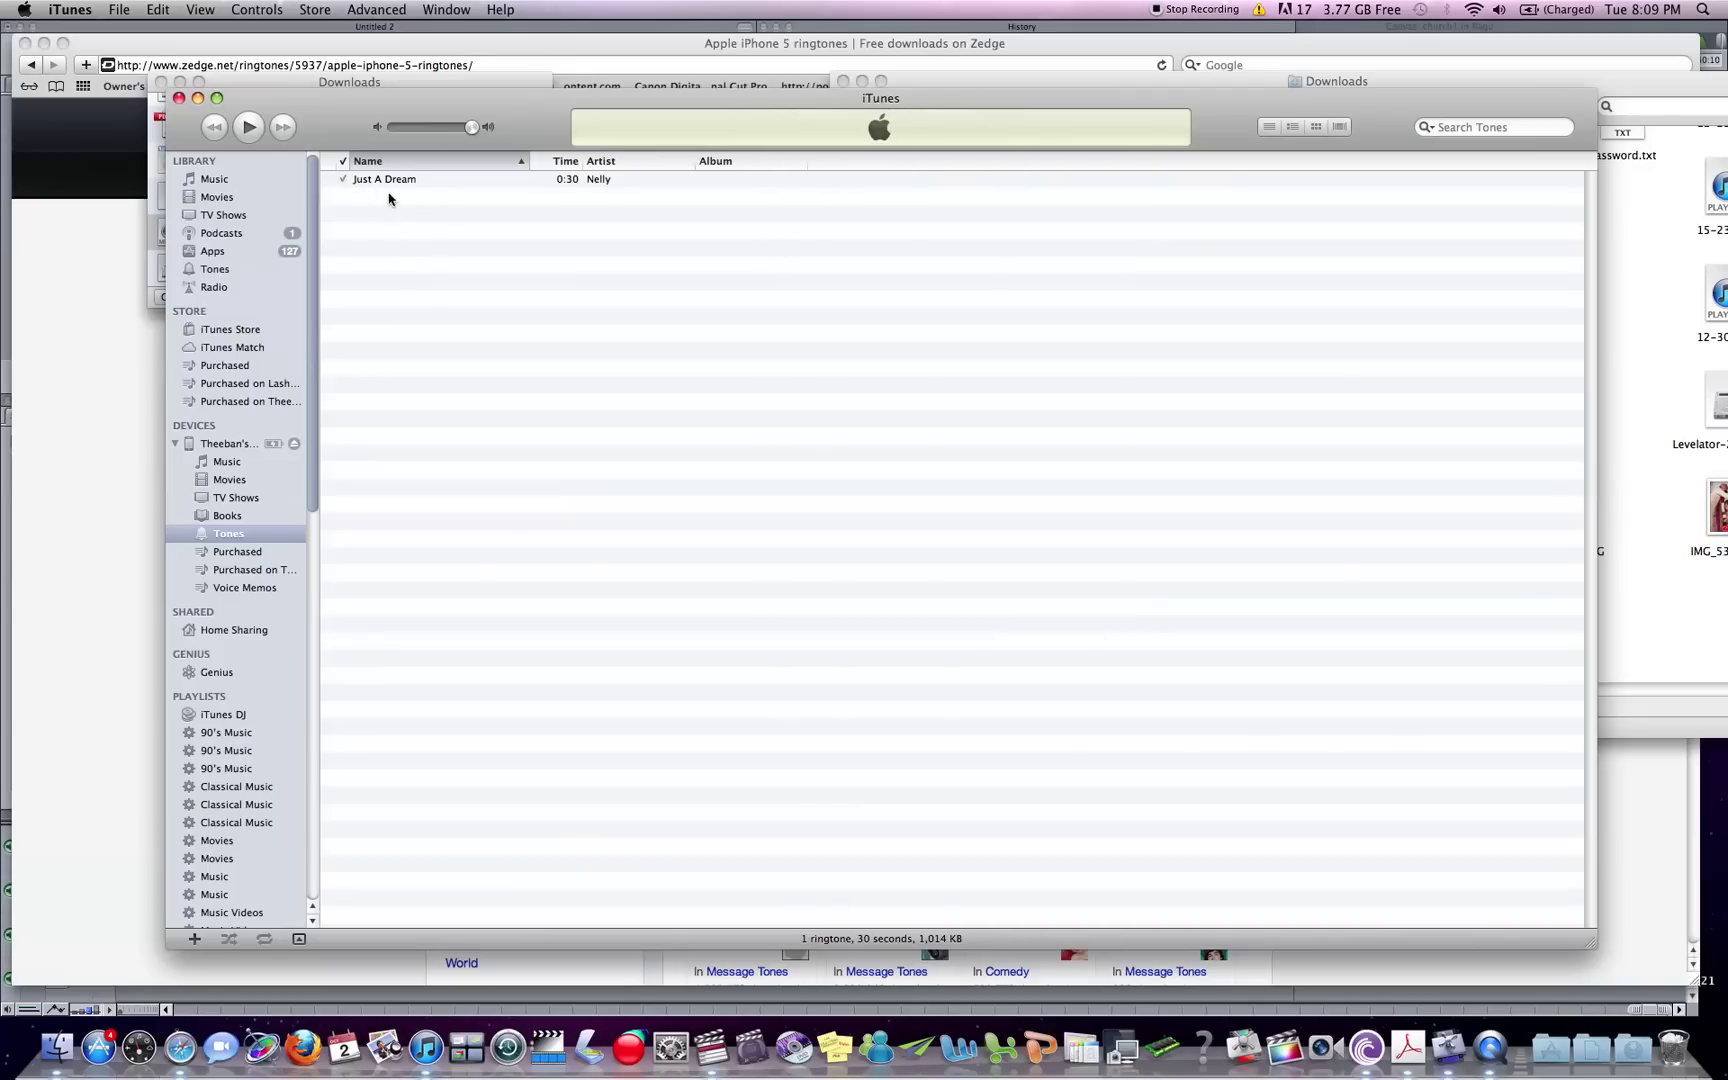
left_click_drag(534, 122, 703, 242)
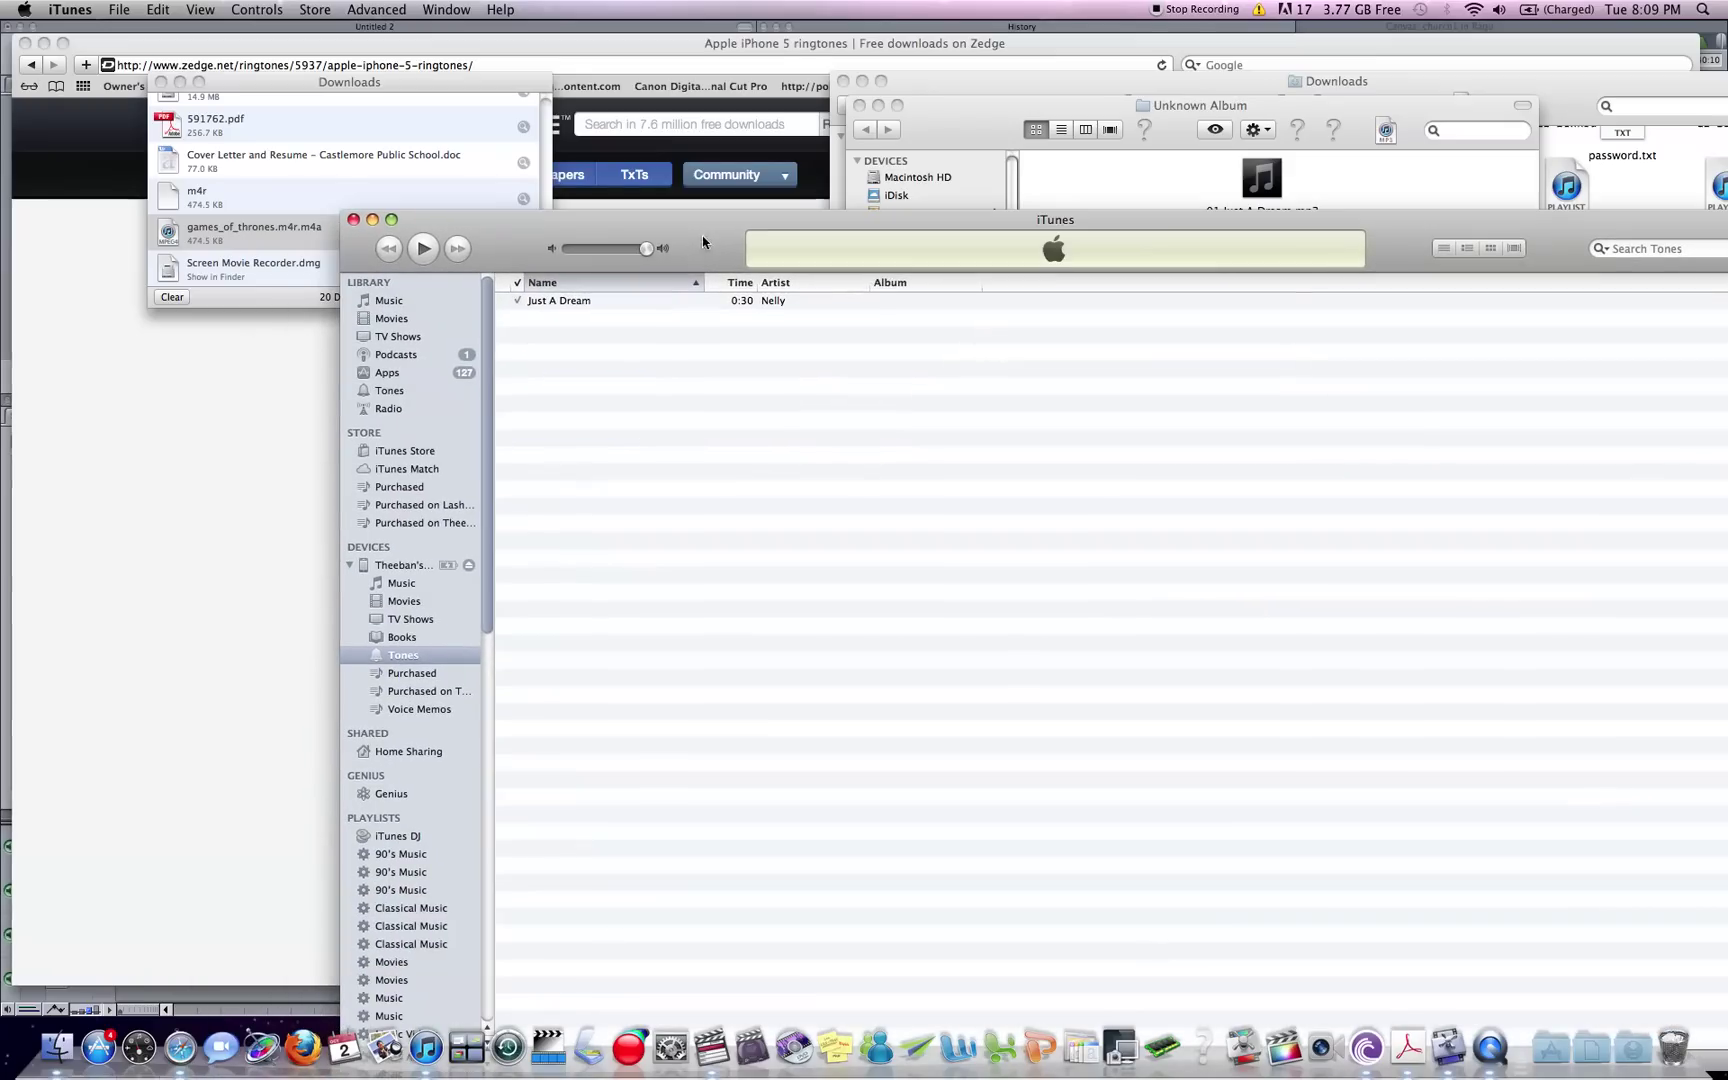
left_click(402, 392)
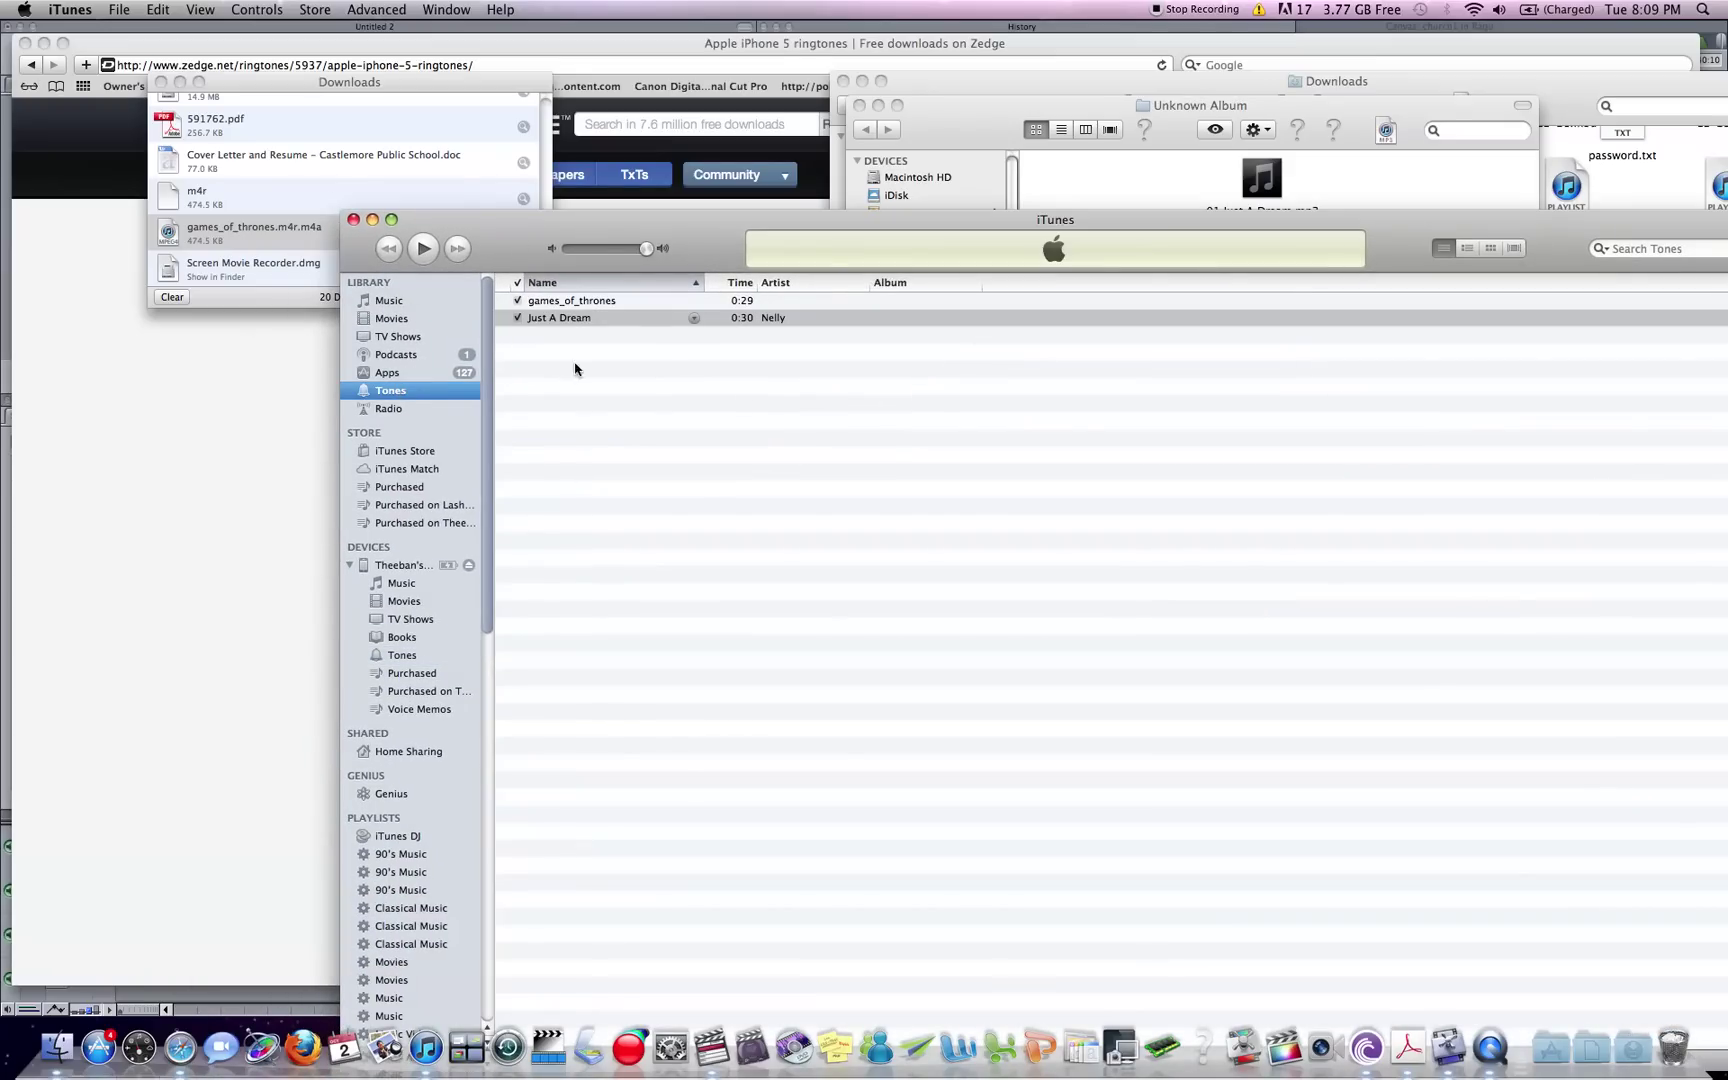